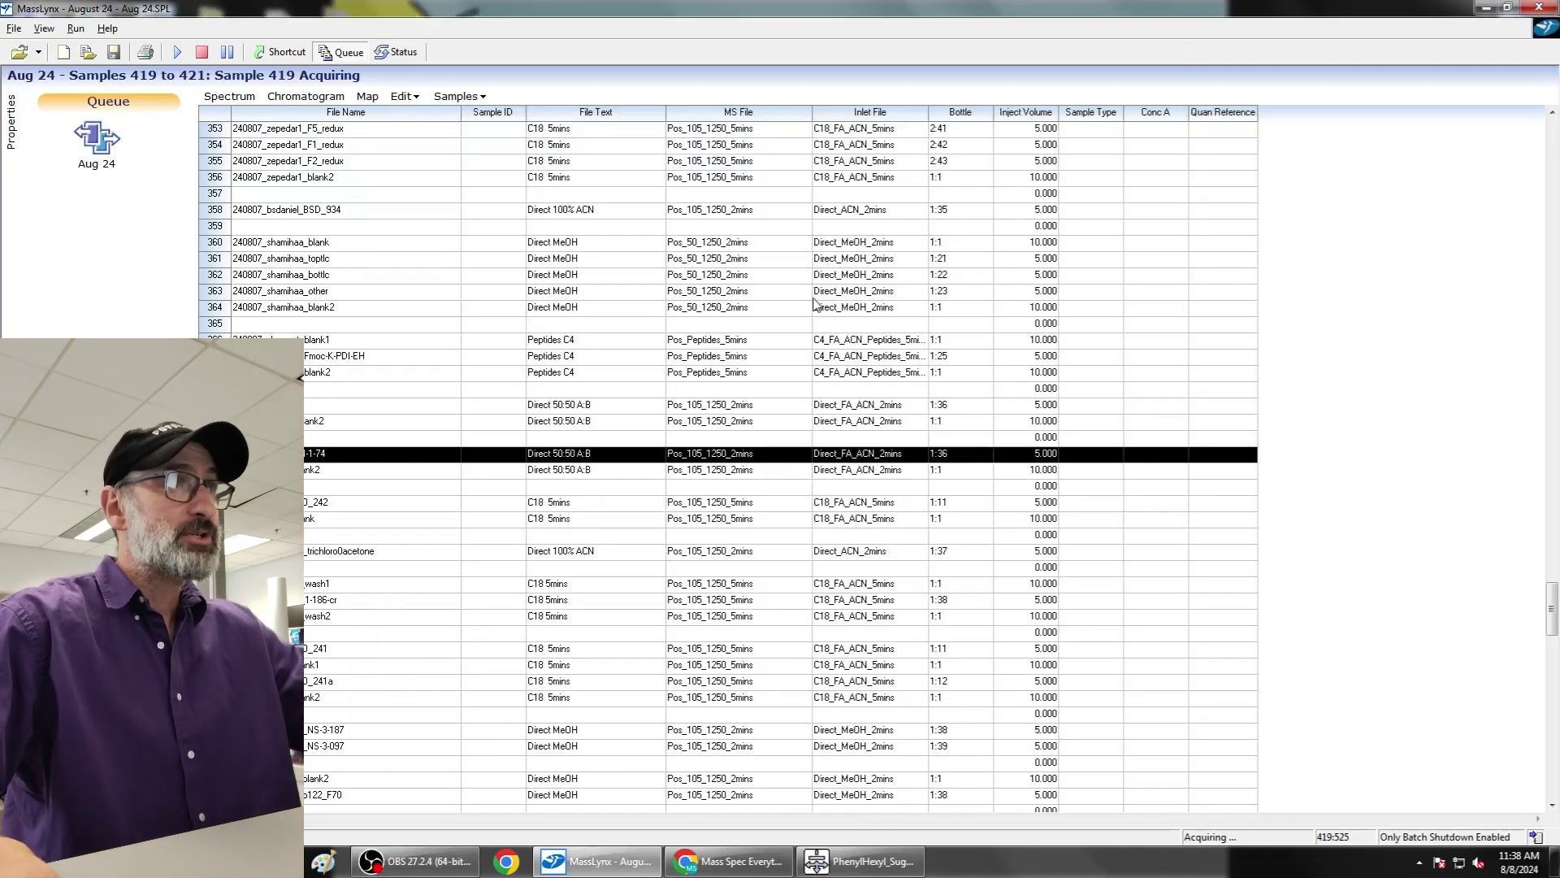
Show the instrument shortcuts in the side panel and open the console showing the QDa Detector status.
click(1026, 631)
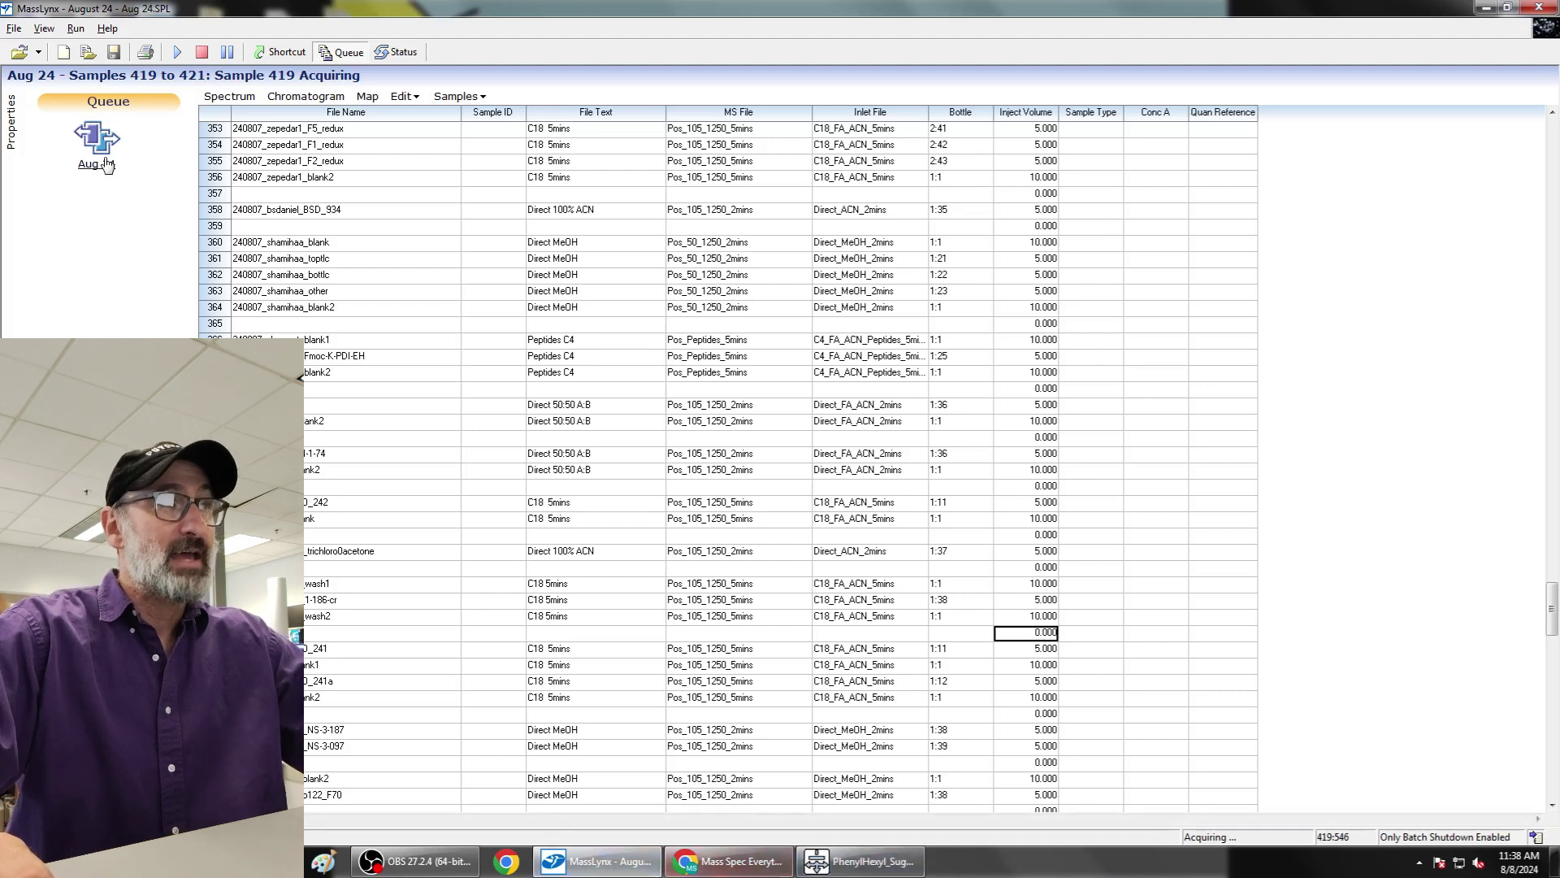
click(281, 51)
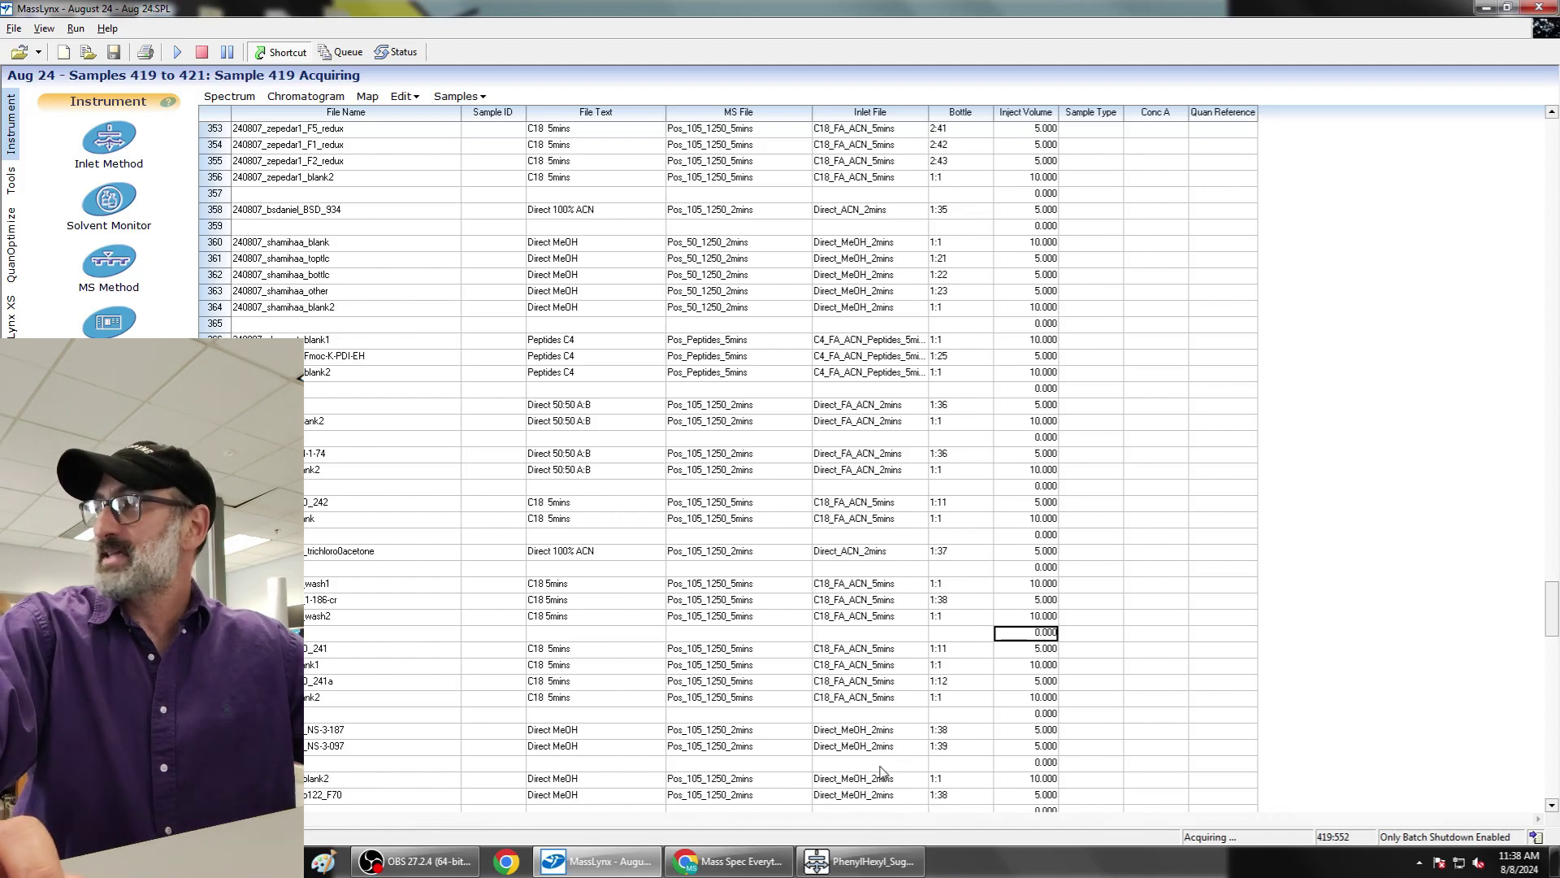
mouse_move(872, 875)
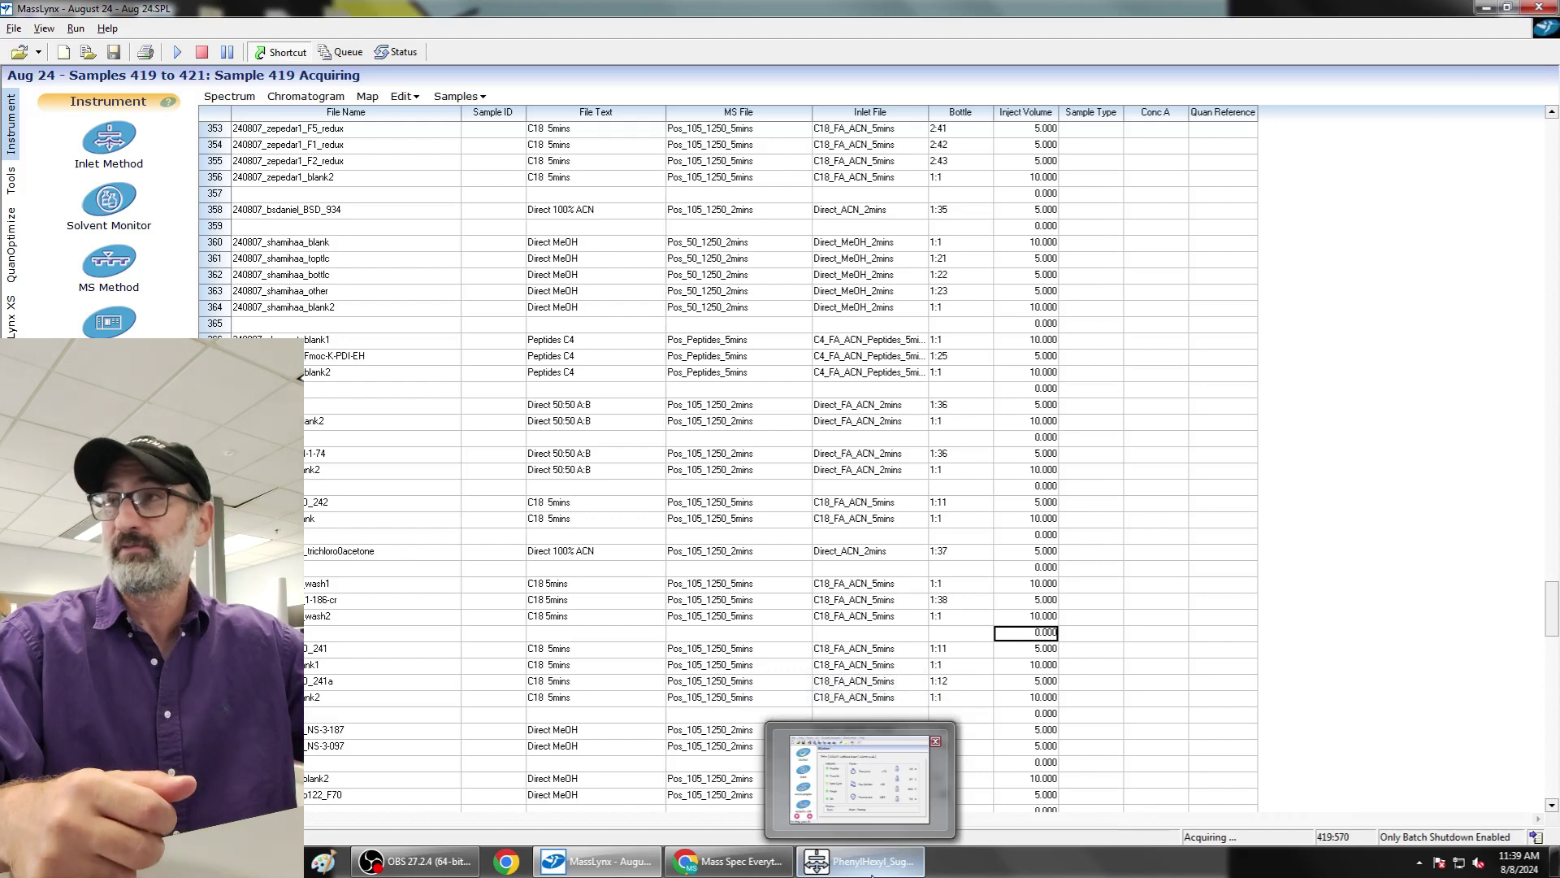
click(872, 869)
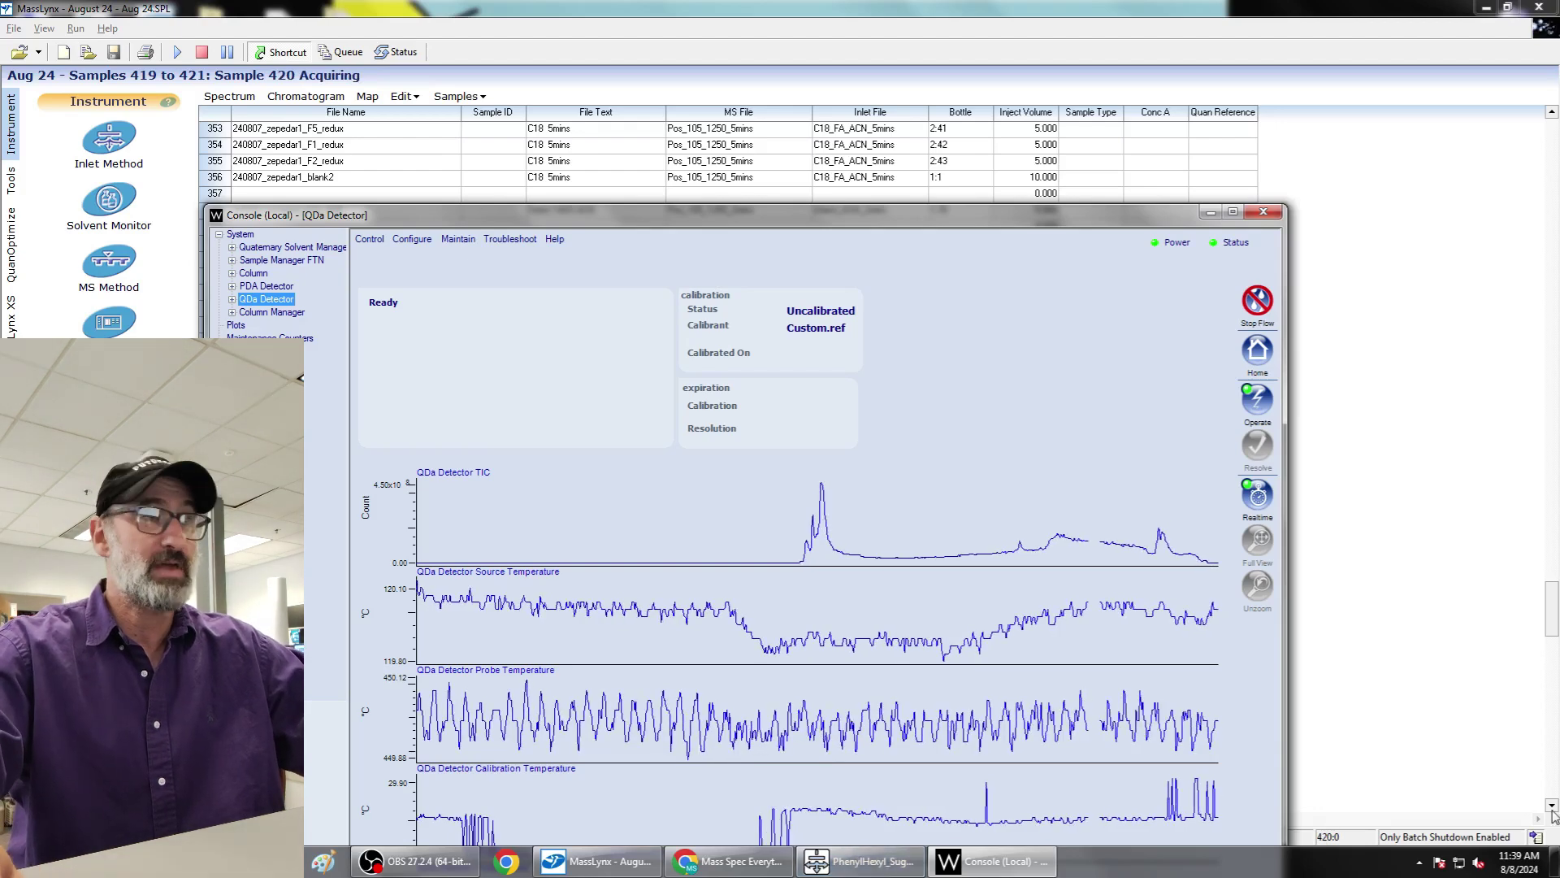
Bring the sample list to the front and open the ShutDownESI_ACE.acl Shutdown settings from the status bar.
click(534, 7)
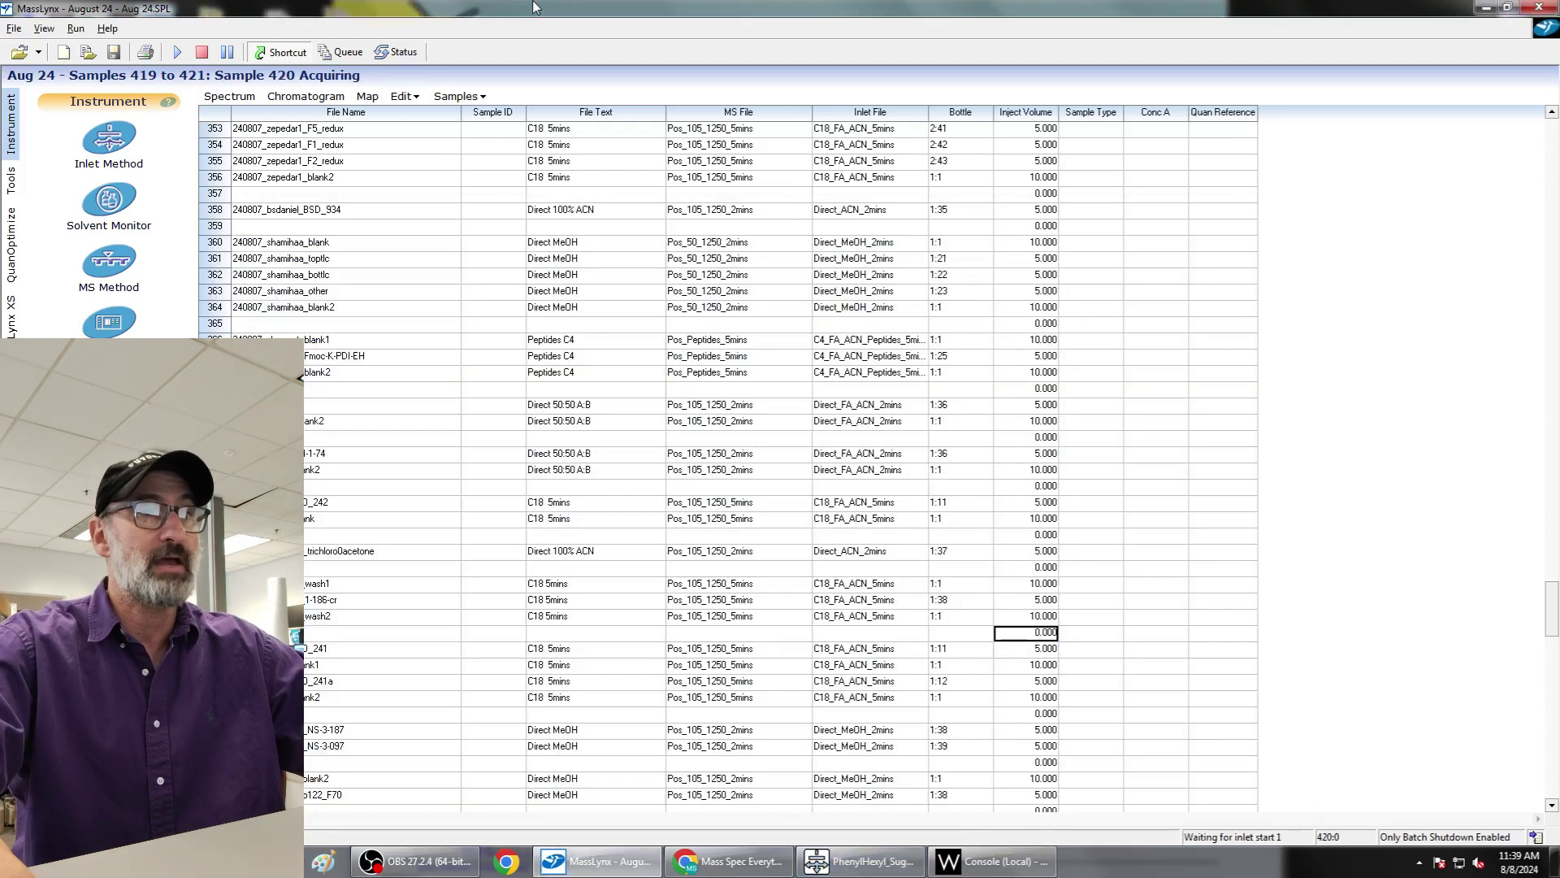
double_click(1421, 840)
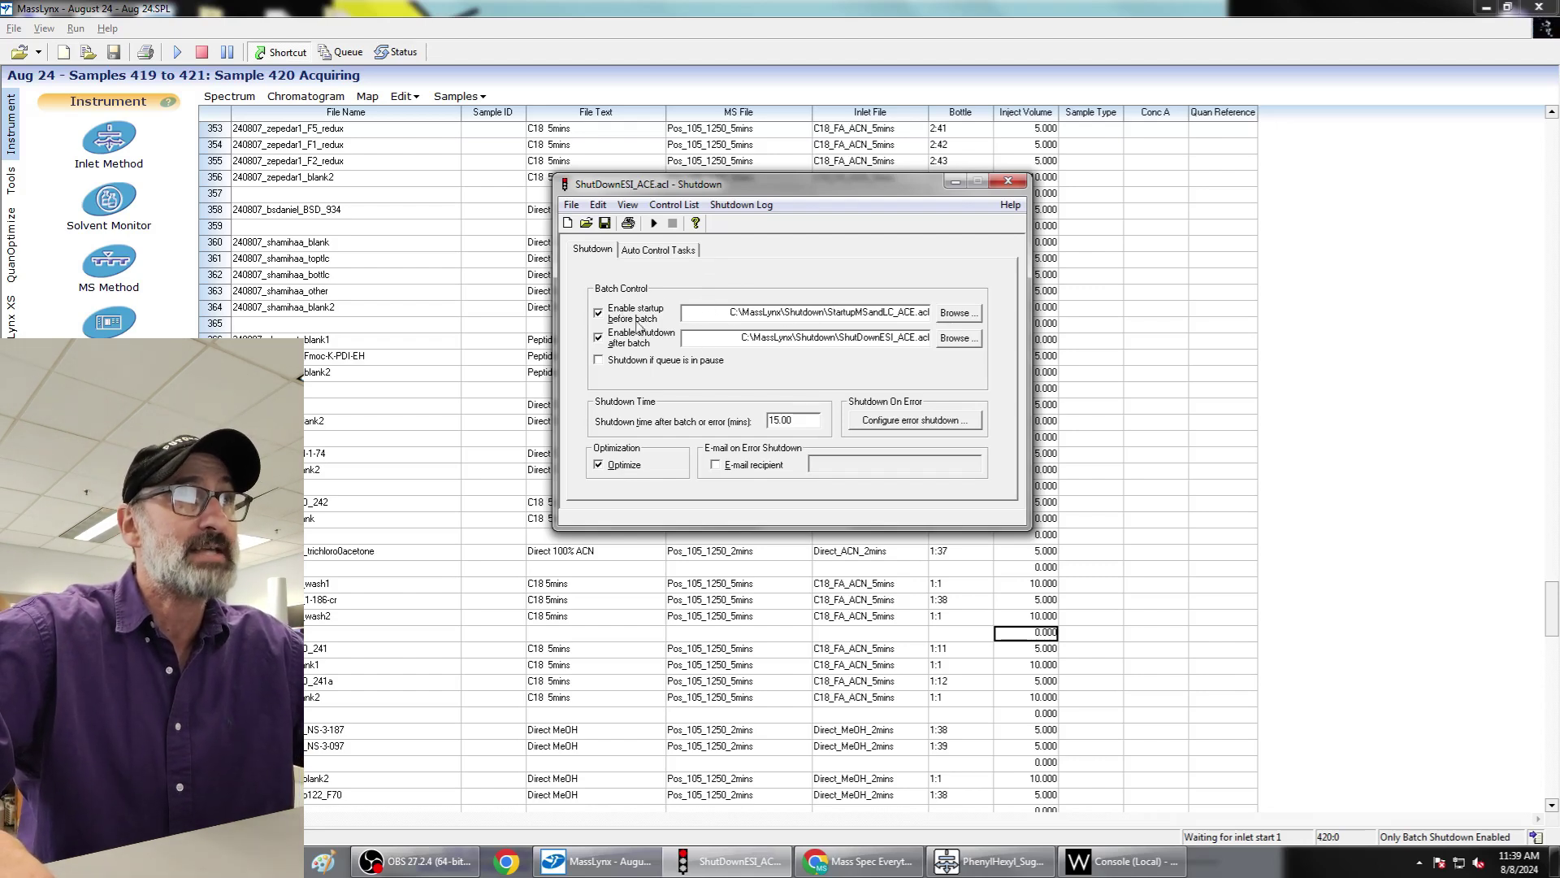
Reopen the batch Shutdown dialog and move it lower on the screen.
click(1008, 181)
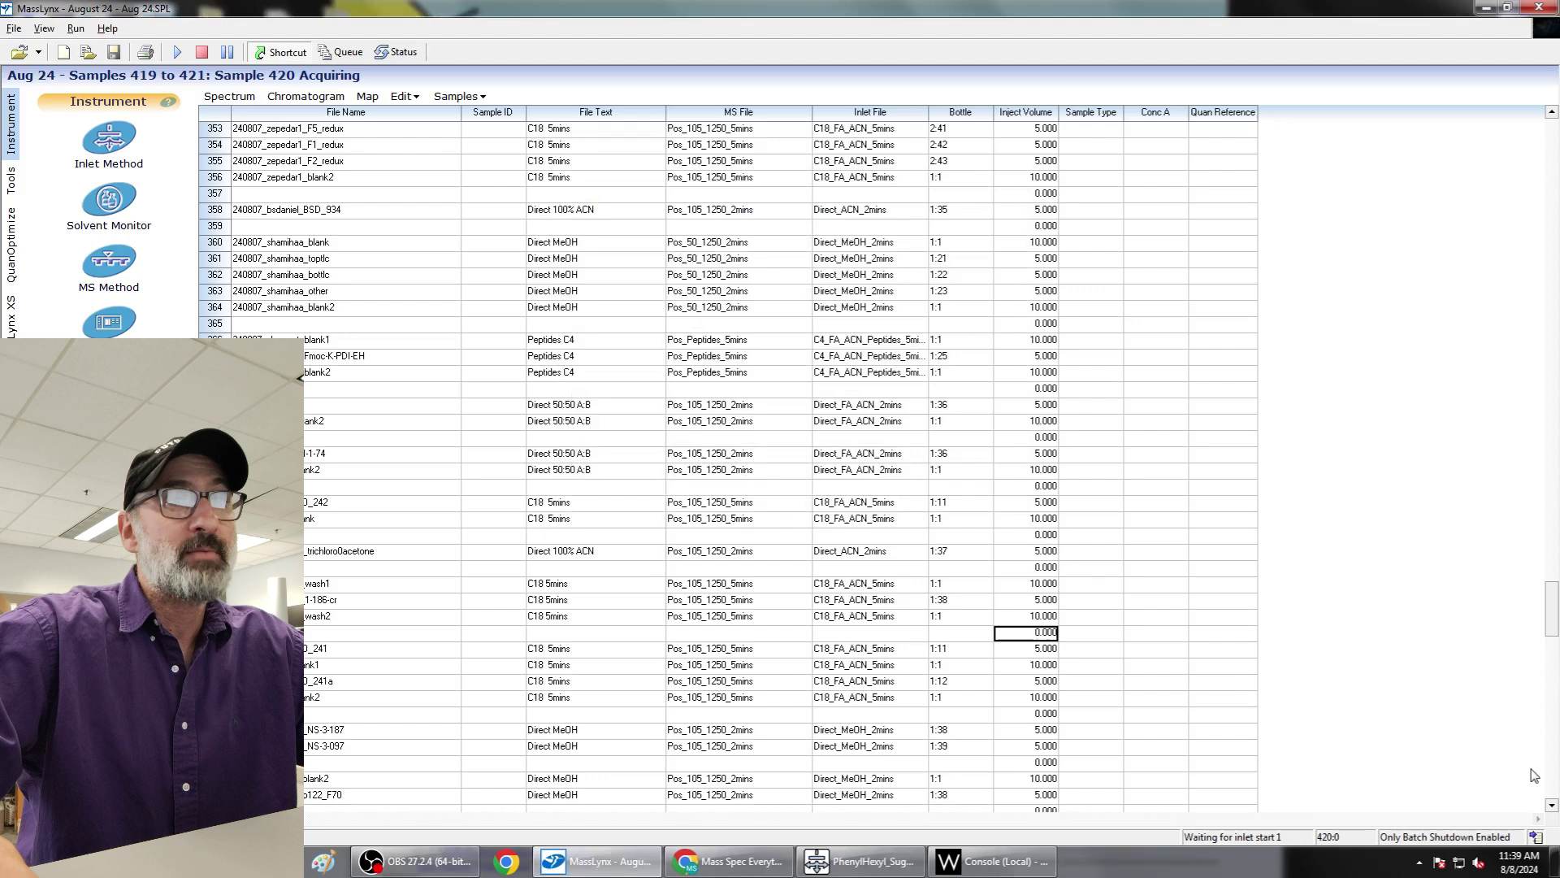
double_click(1441, 842)
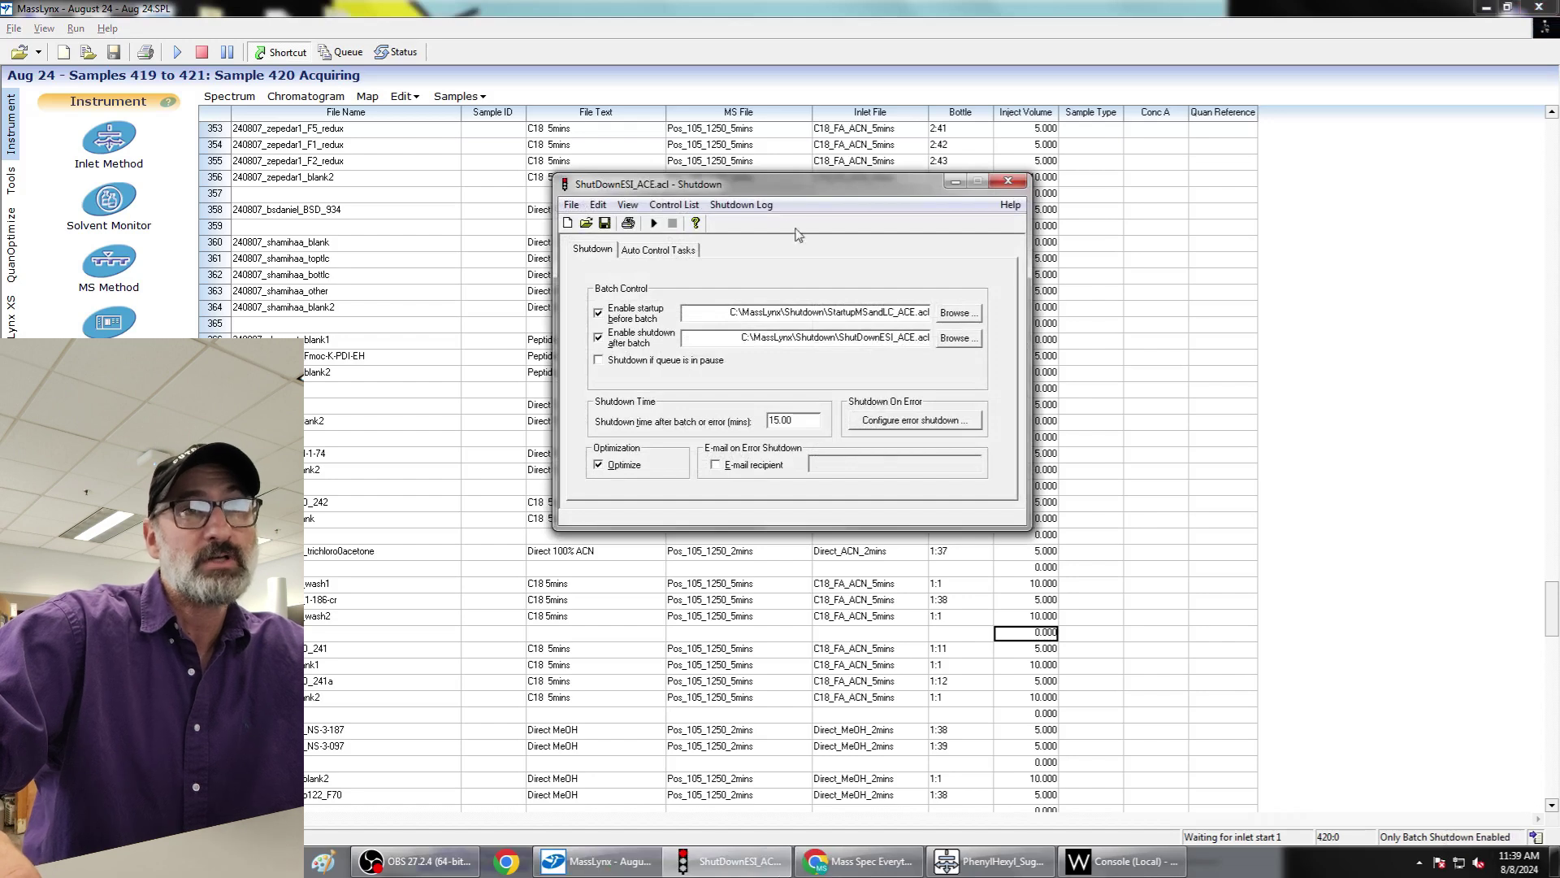
drag(777, 185, 677, 290)
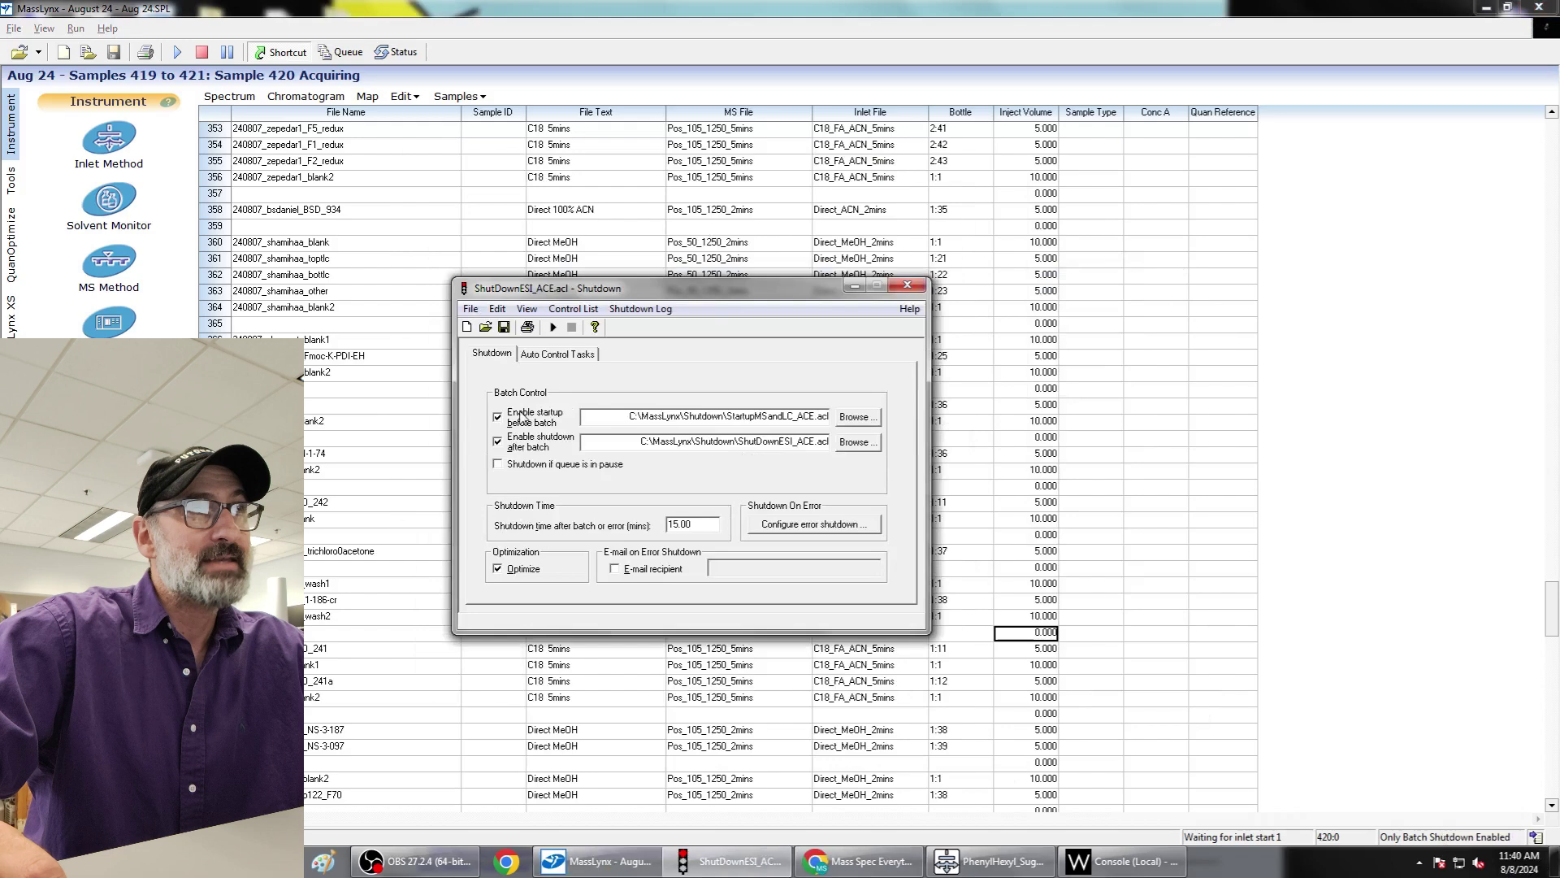
Review the startup and shutdown .acl file paths and the 15.00 minute shutdown delay.
drag(676, 416, 802, 432)
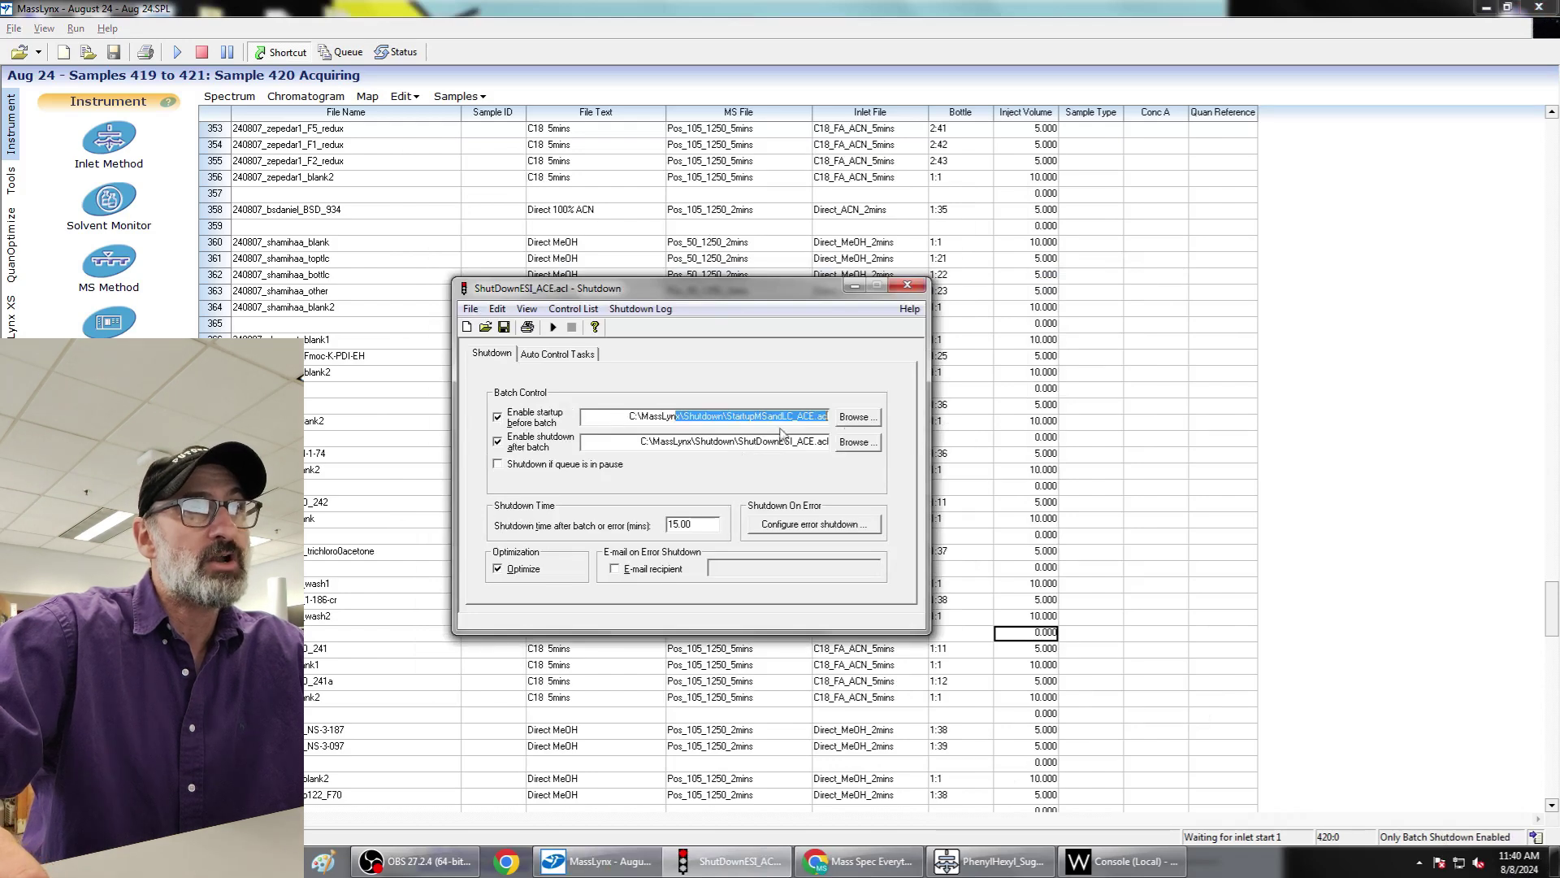
click(811, 417)
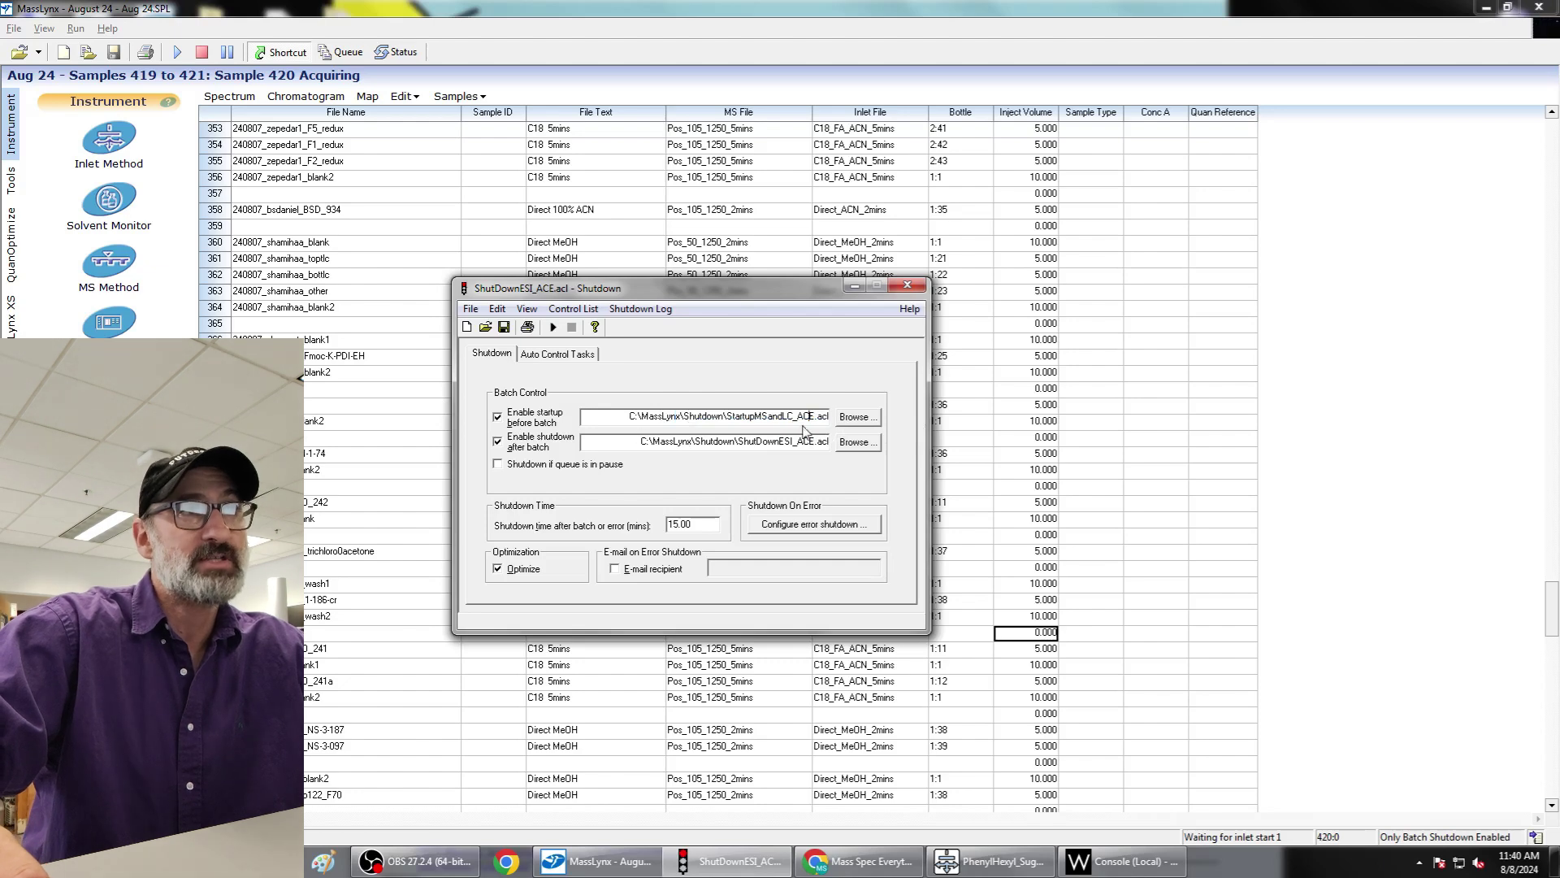
drag(667, 440, 847, 458)
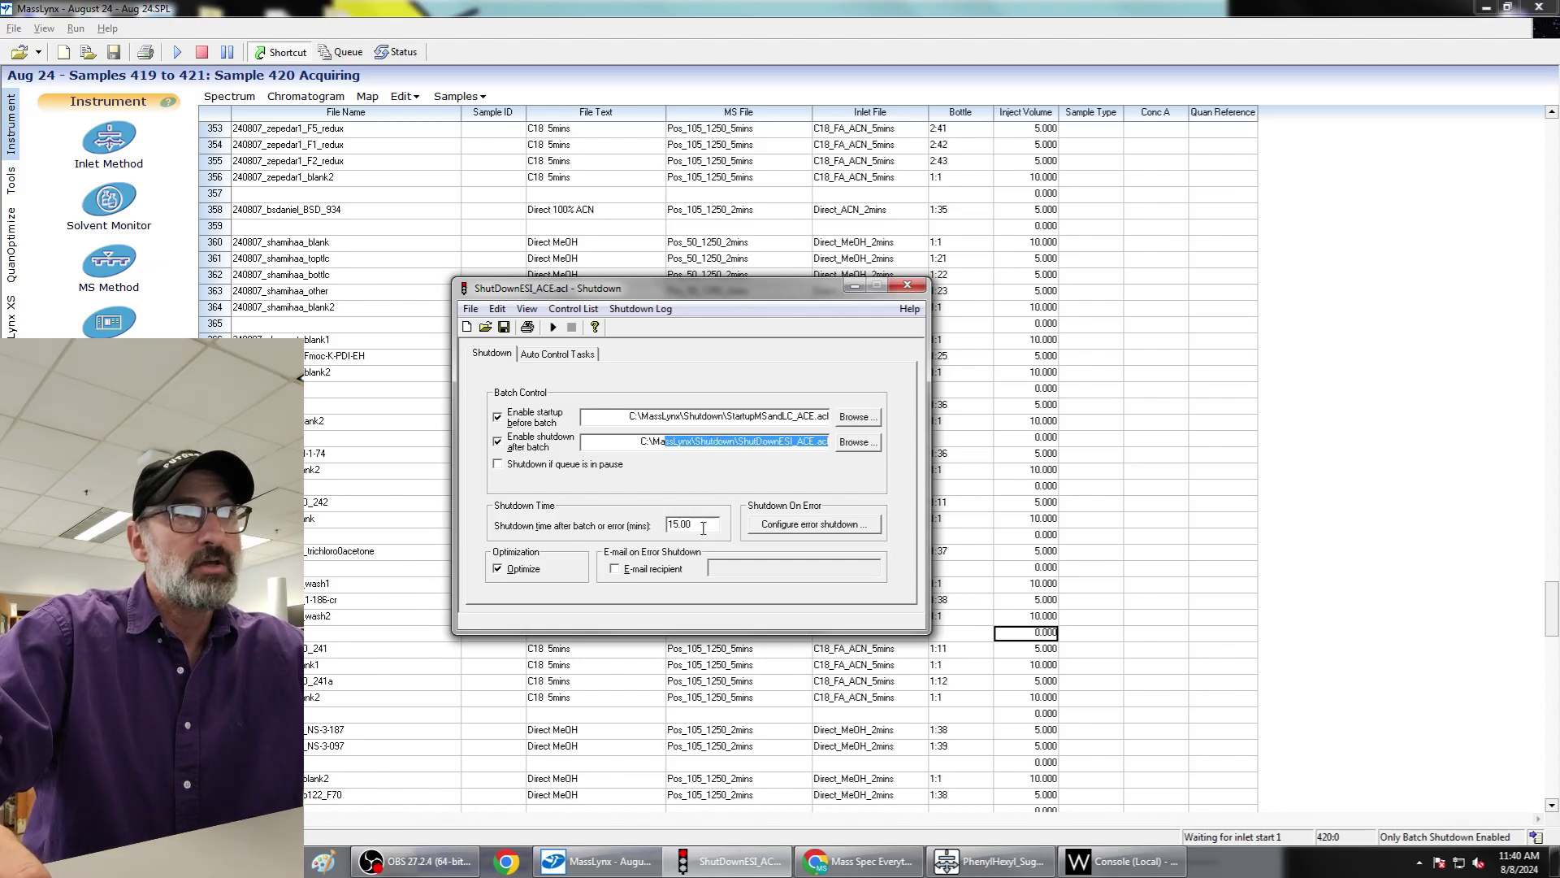
click(677, 524)
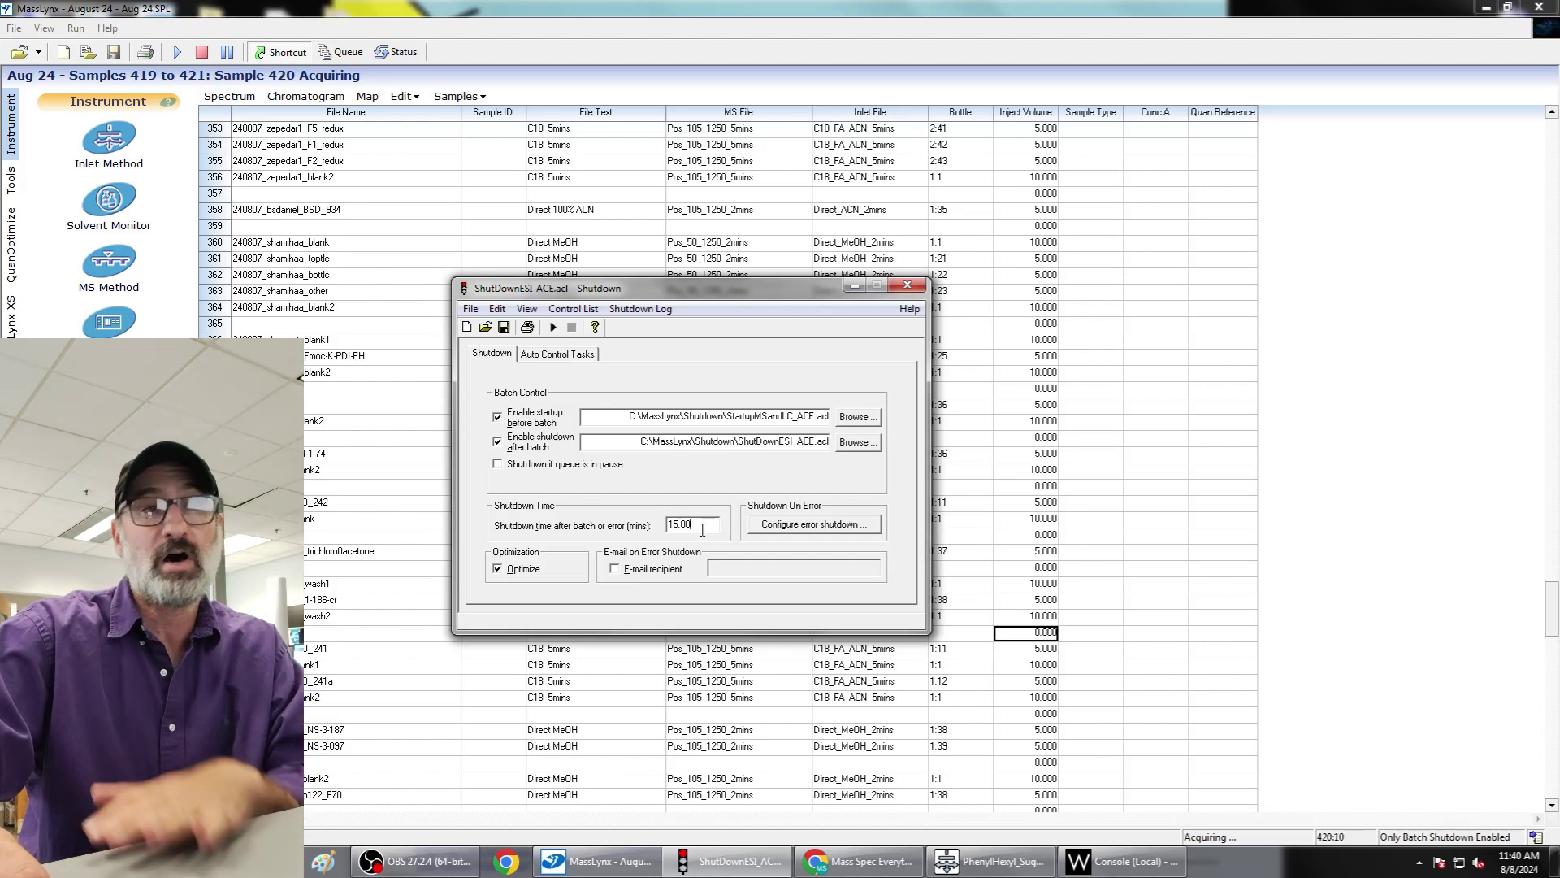
click(839, 528)
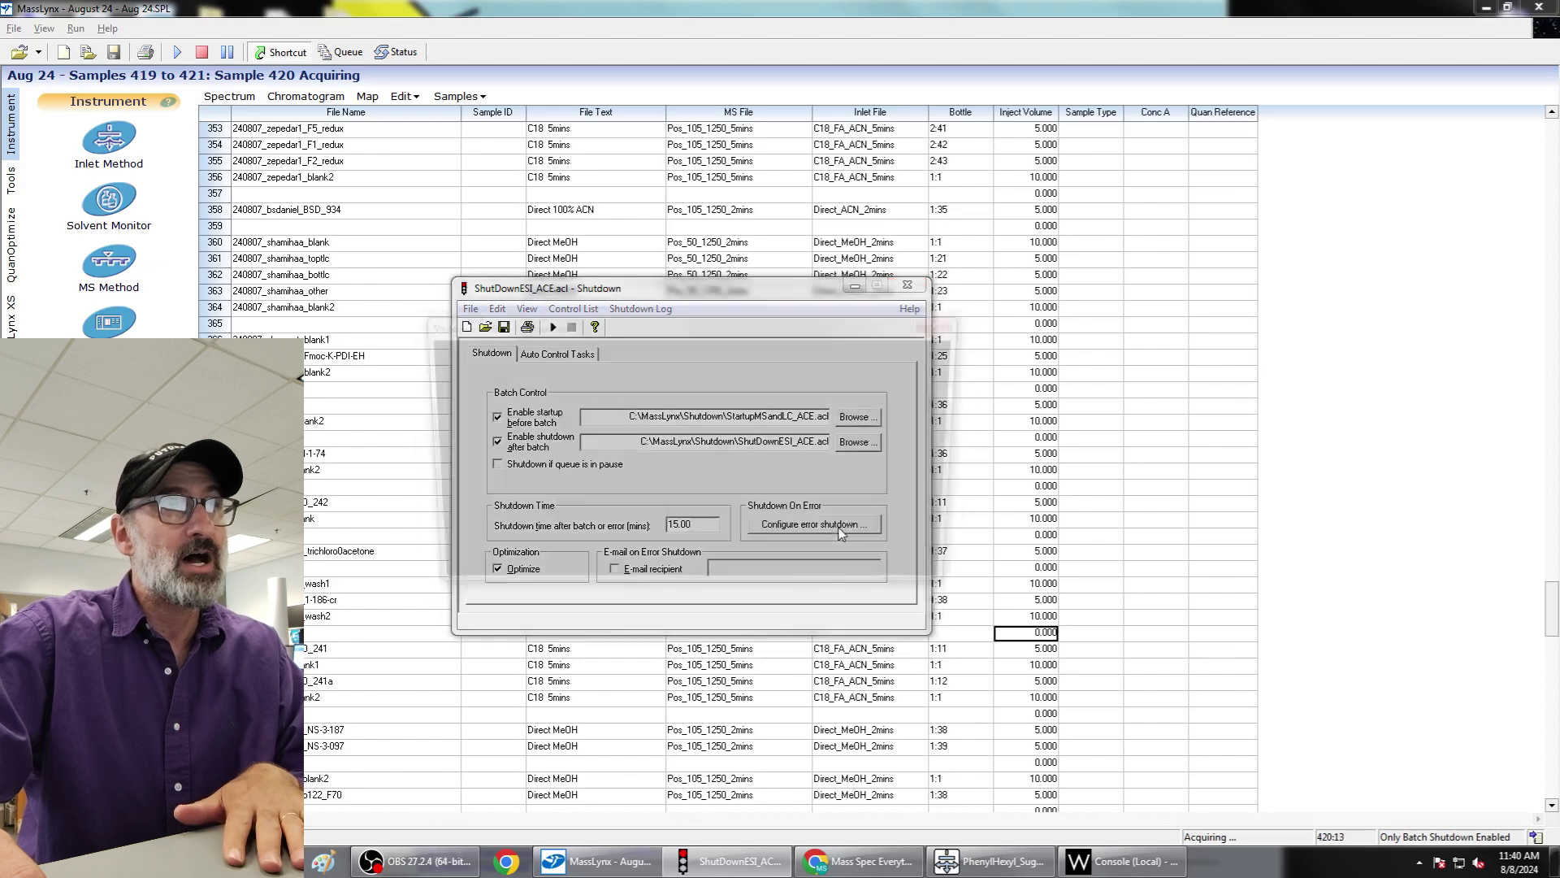
drag(638, 336, 658, 299)
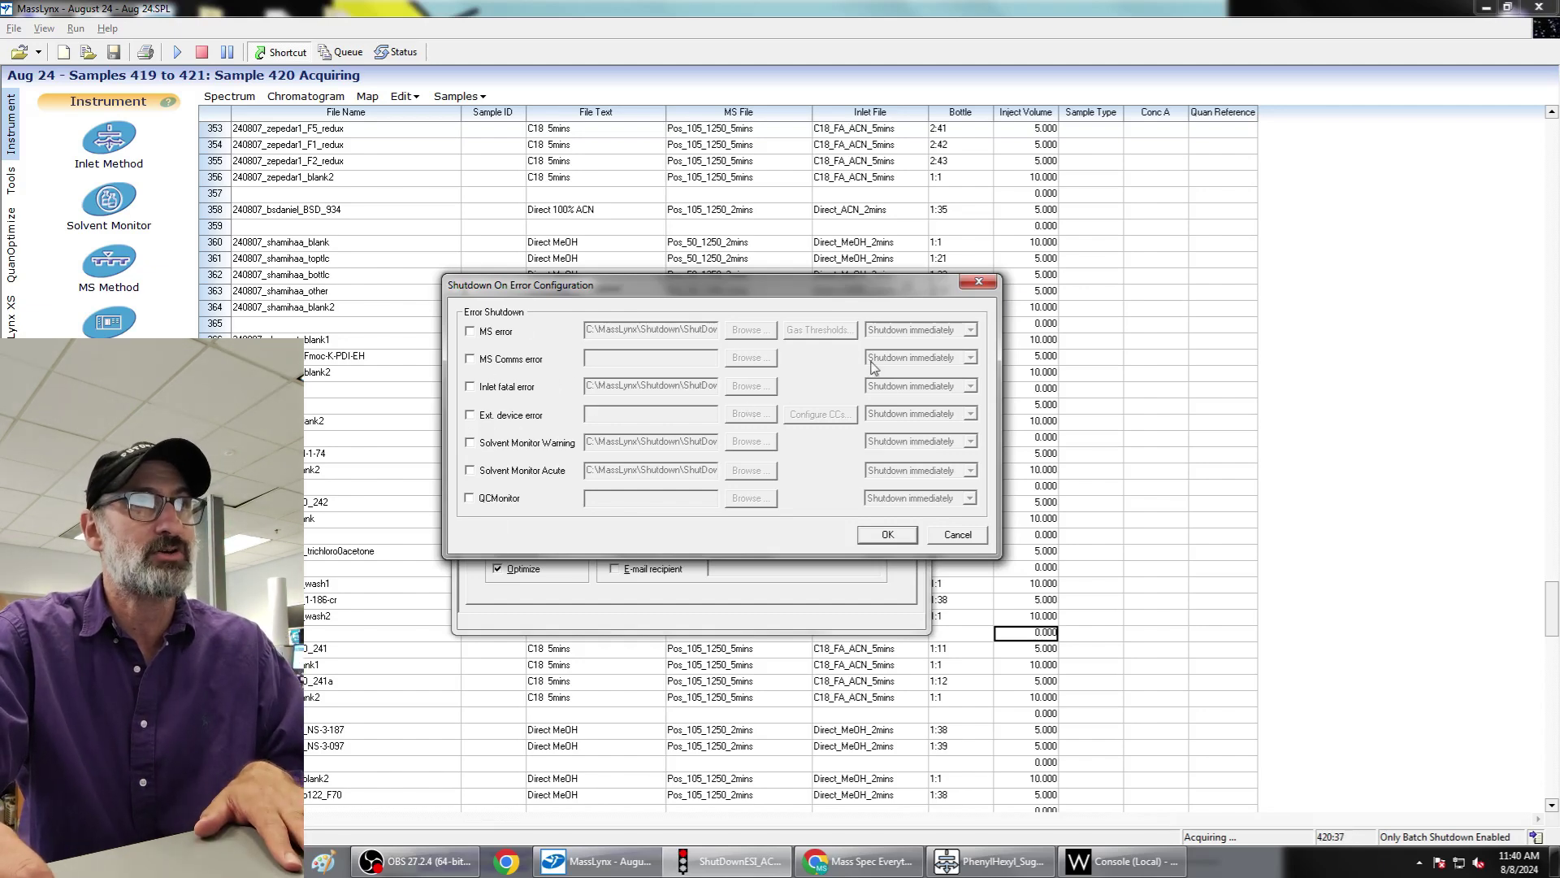
click(957, 534)
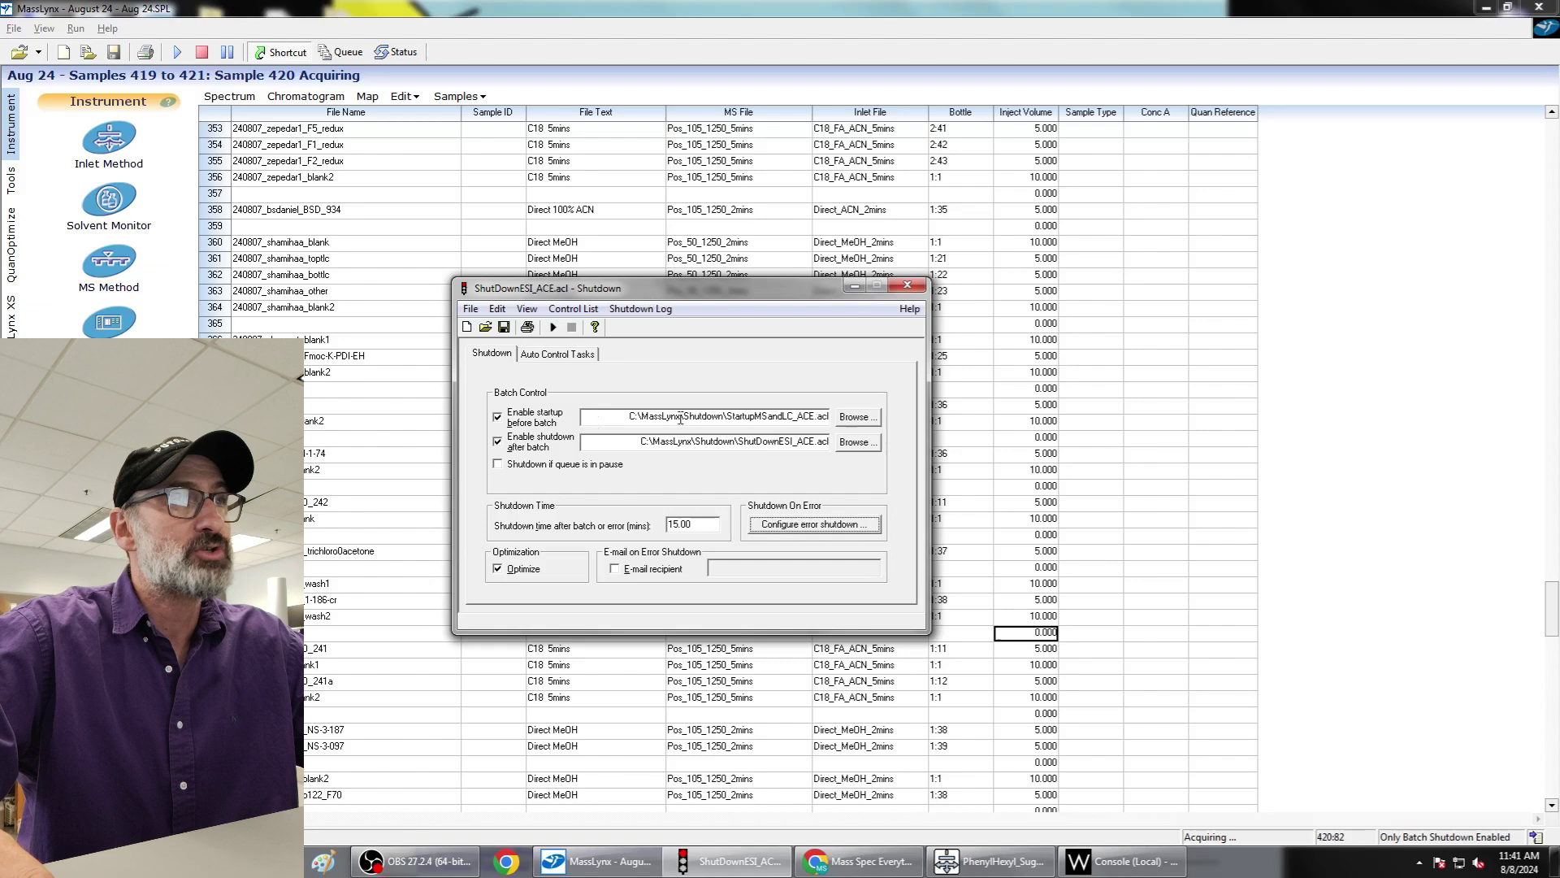
Open StartupMSandLC_ACE.acl and view its UV Lamp On through LC Pump On auto control tasks.
click(471, 309)
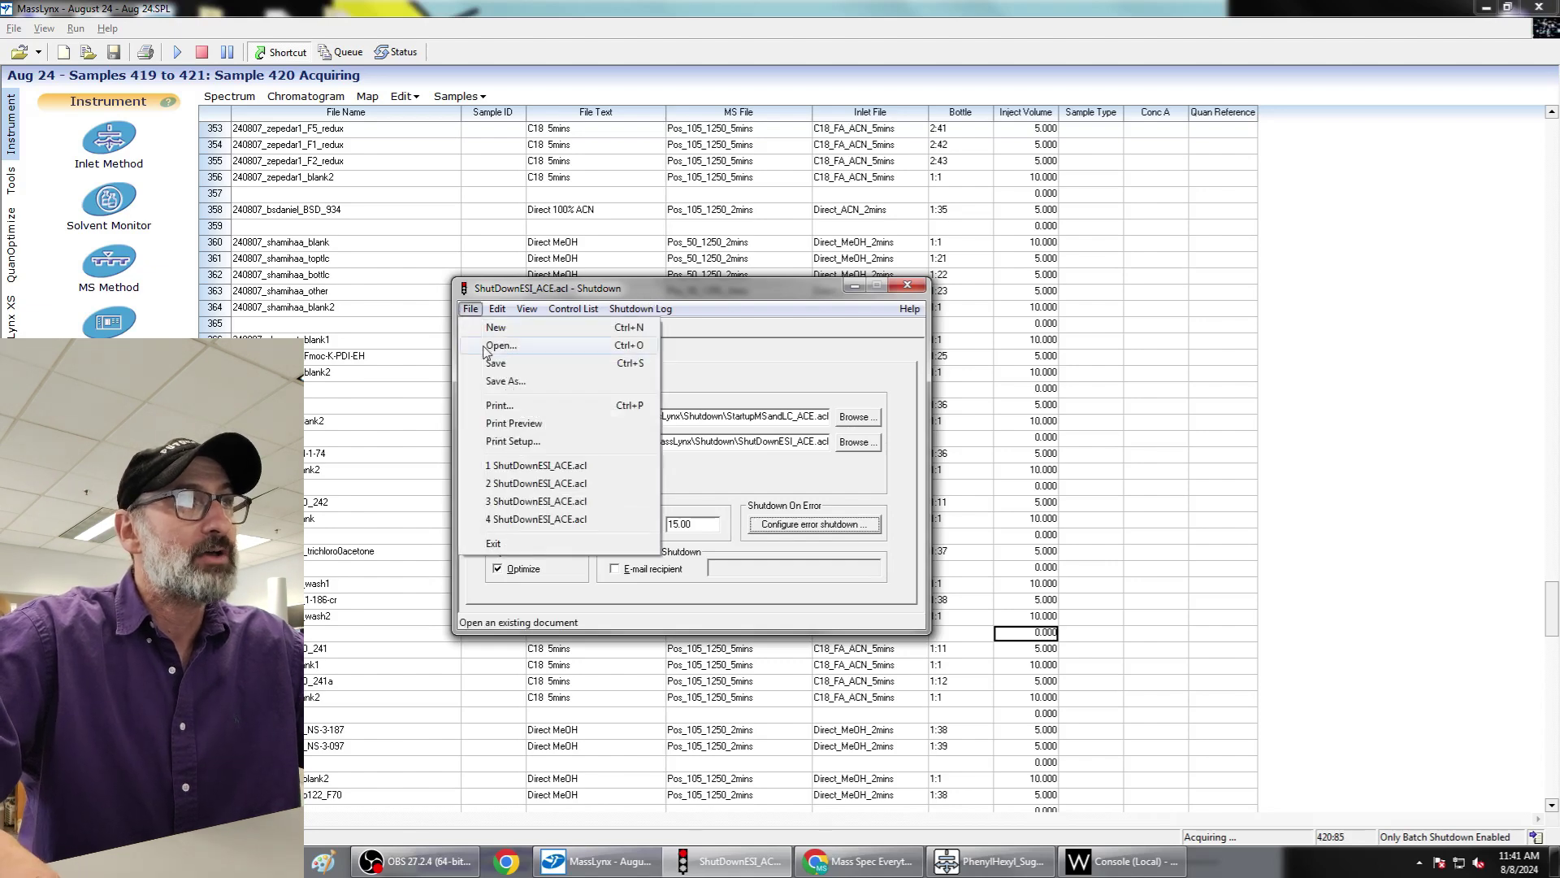
click(488, 344)
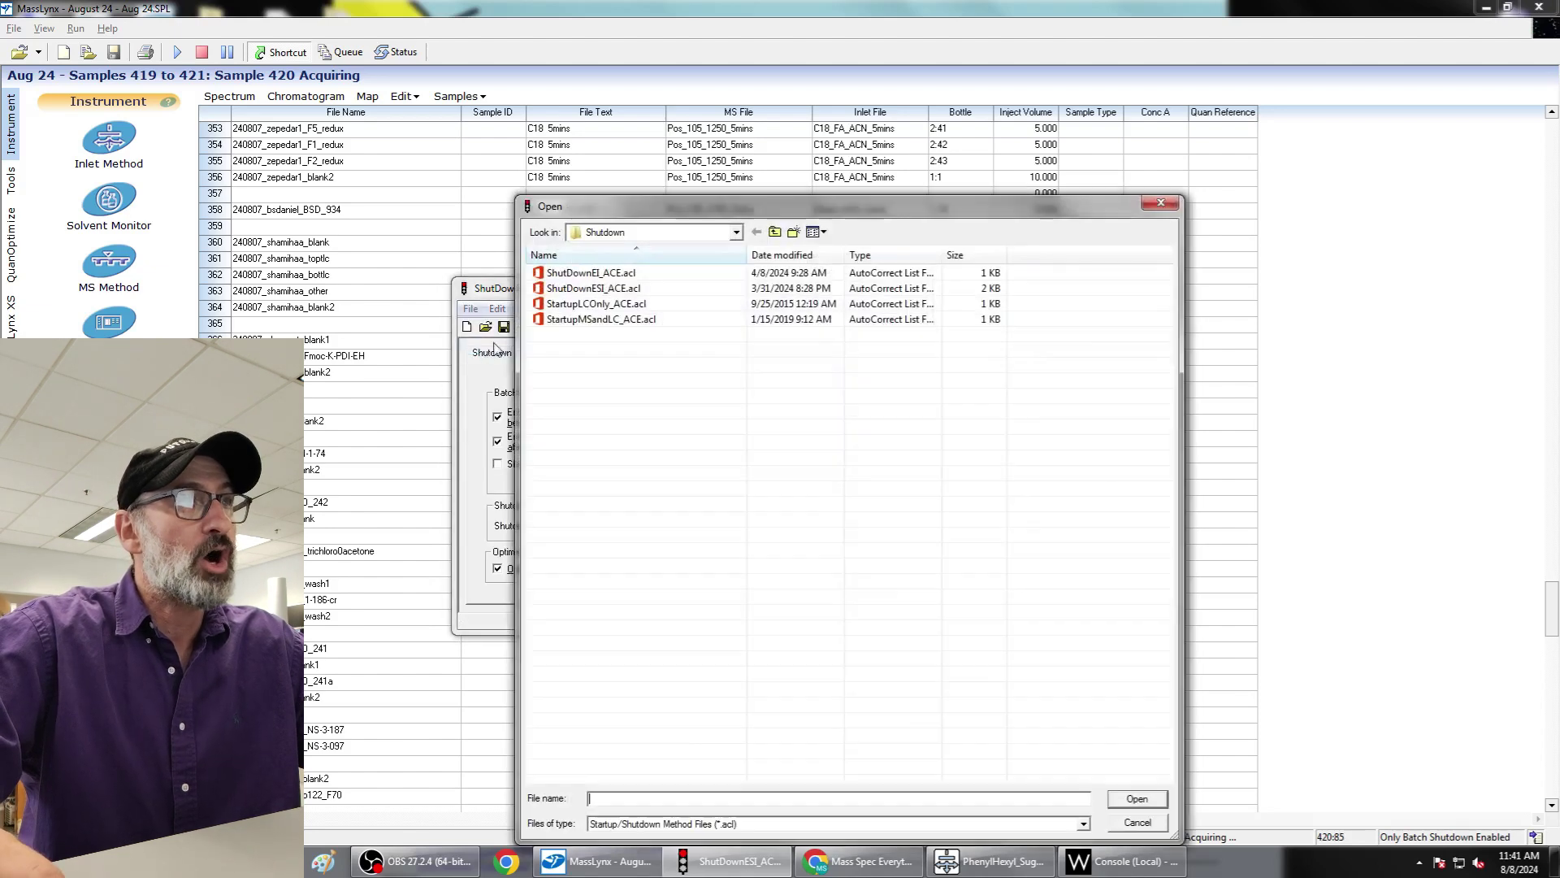
click(588, 321)
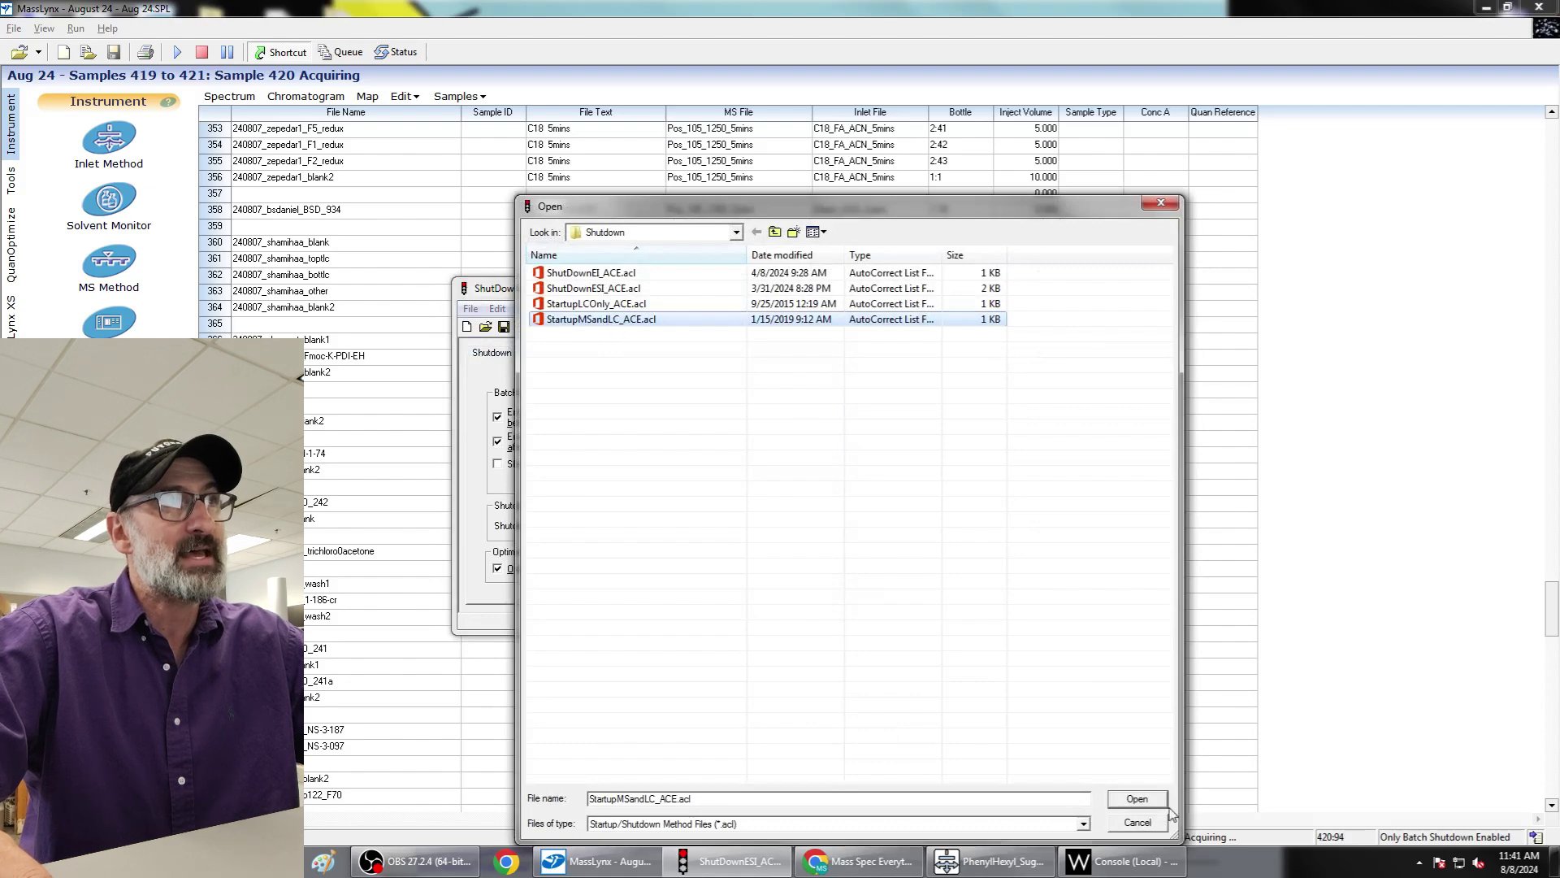
click(1136, 799)
click(578, 355)
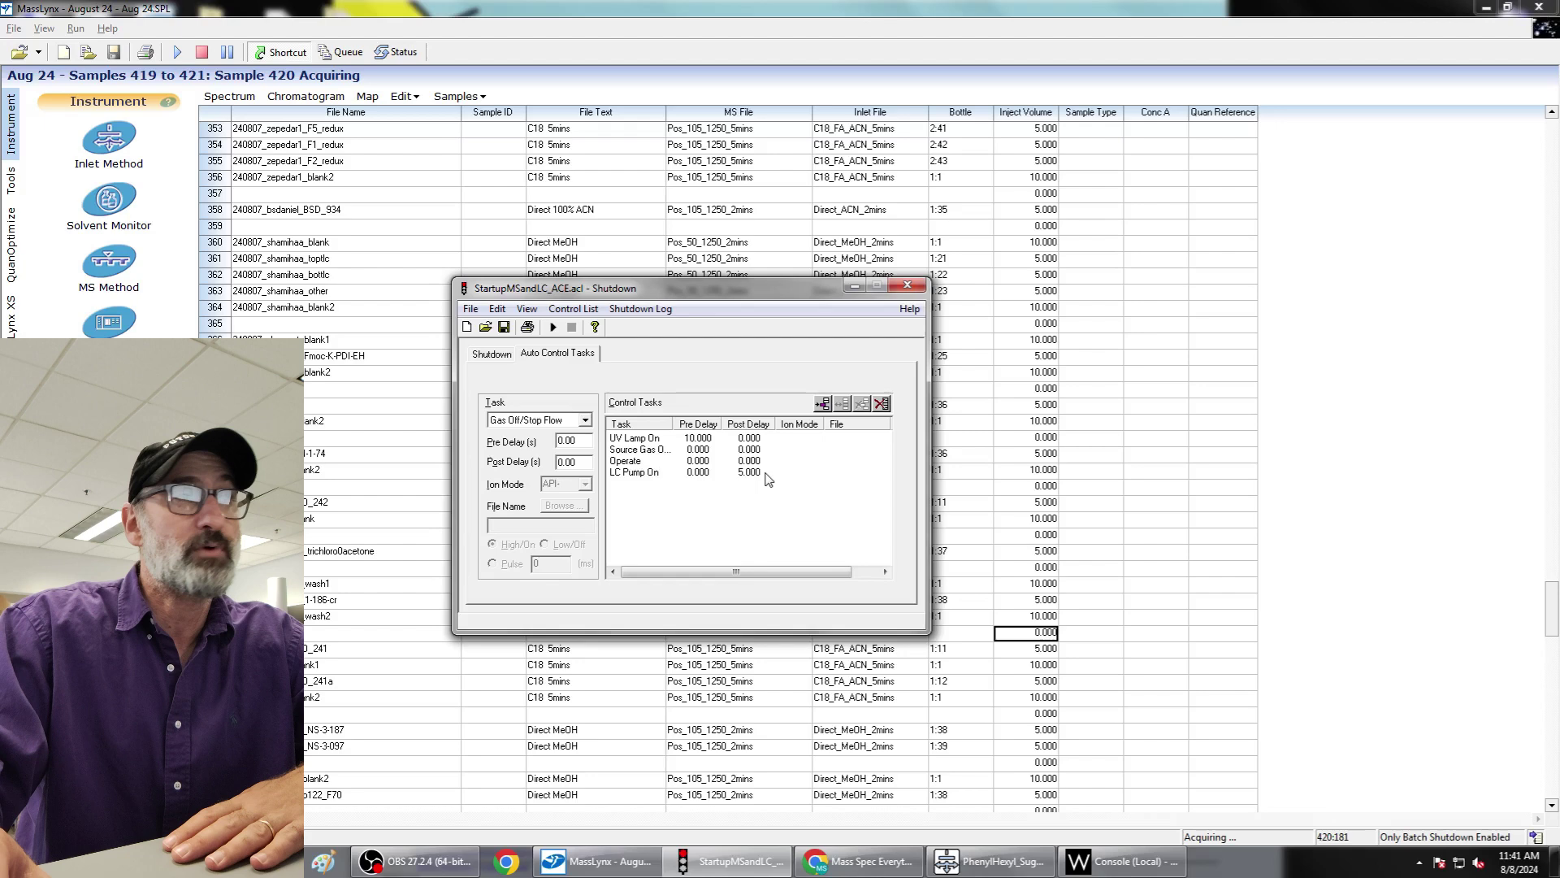
Open ShutDownESI_ACE.acl and view its Auto Control Tasks list.
click(491, 354)
click(471, 311)
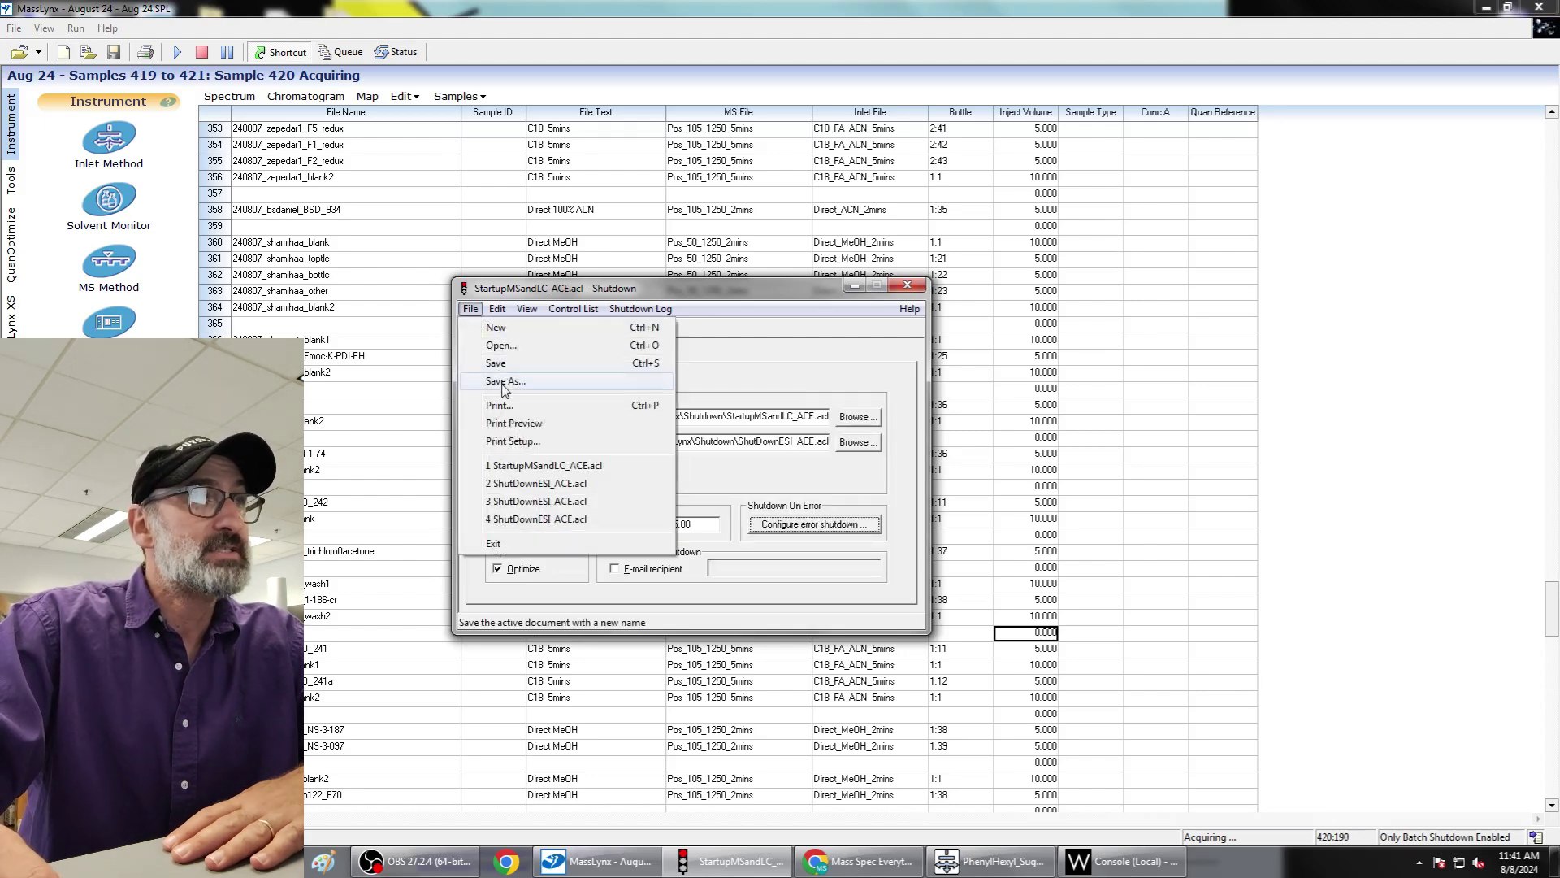
click(507, 346)
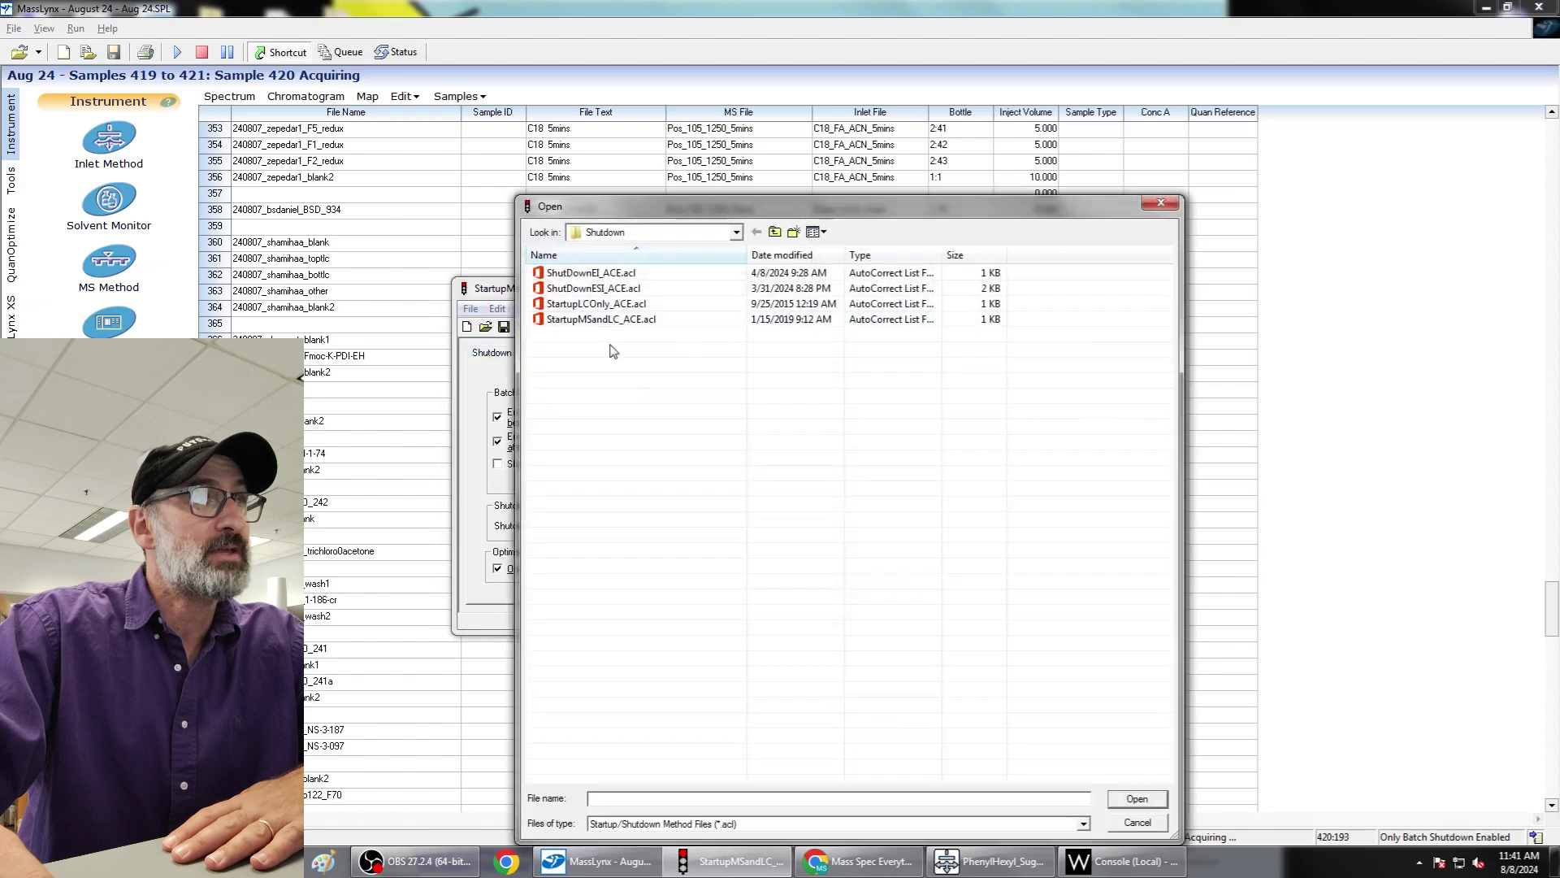
click(574, 291)
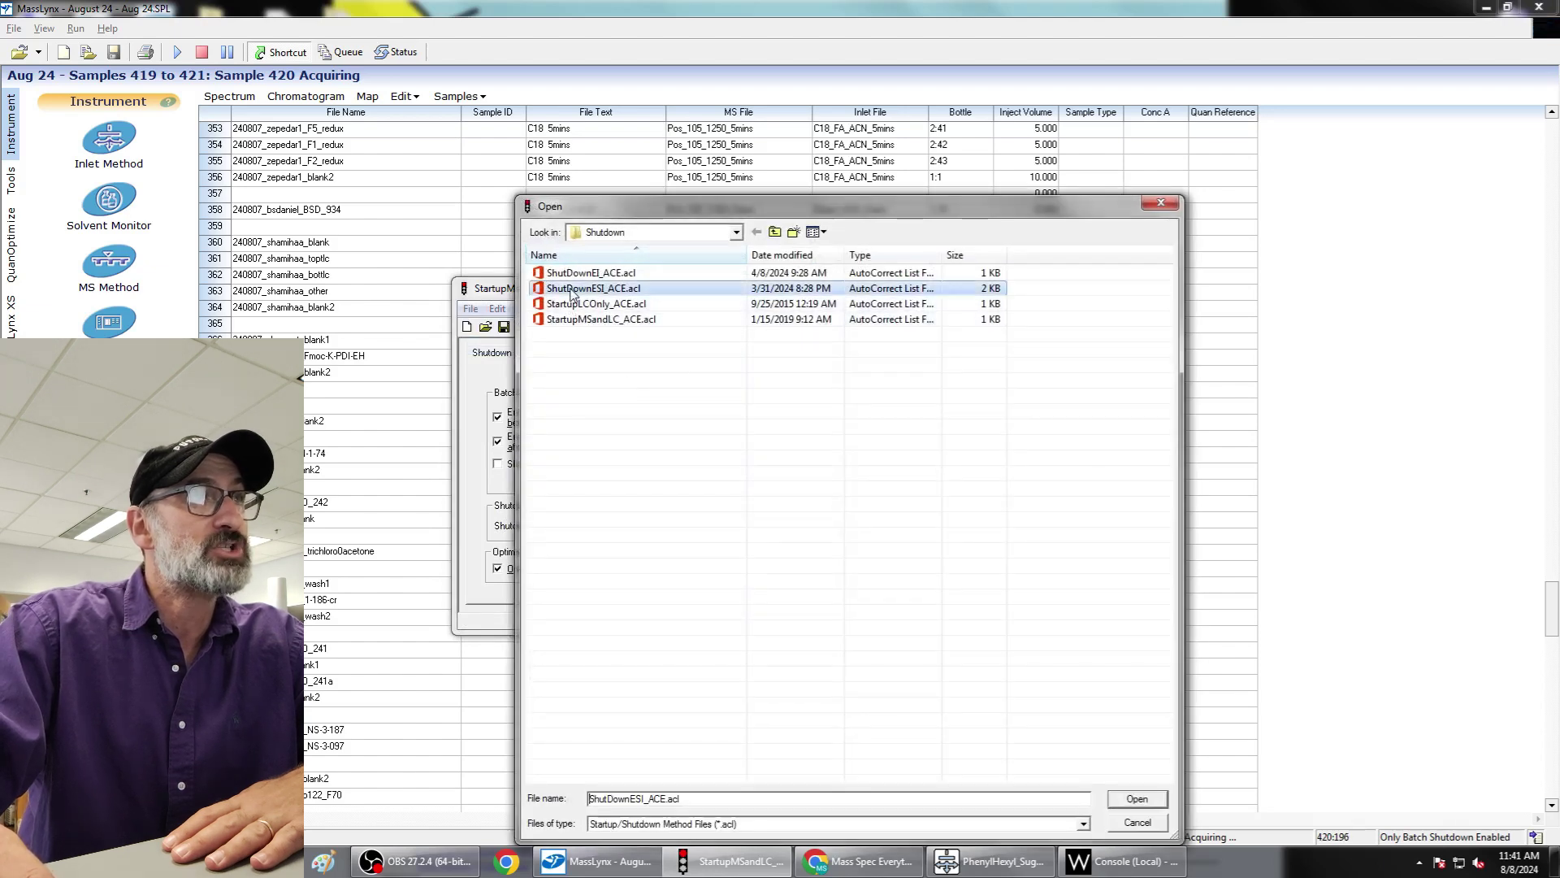
click(1137, 799)
click(567, 356)
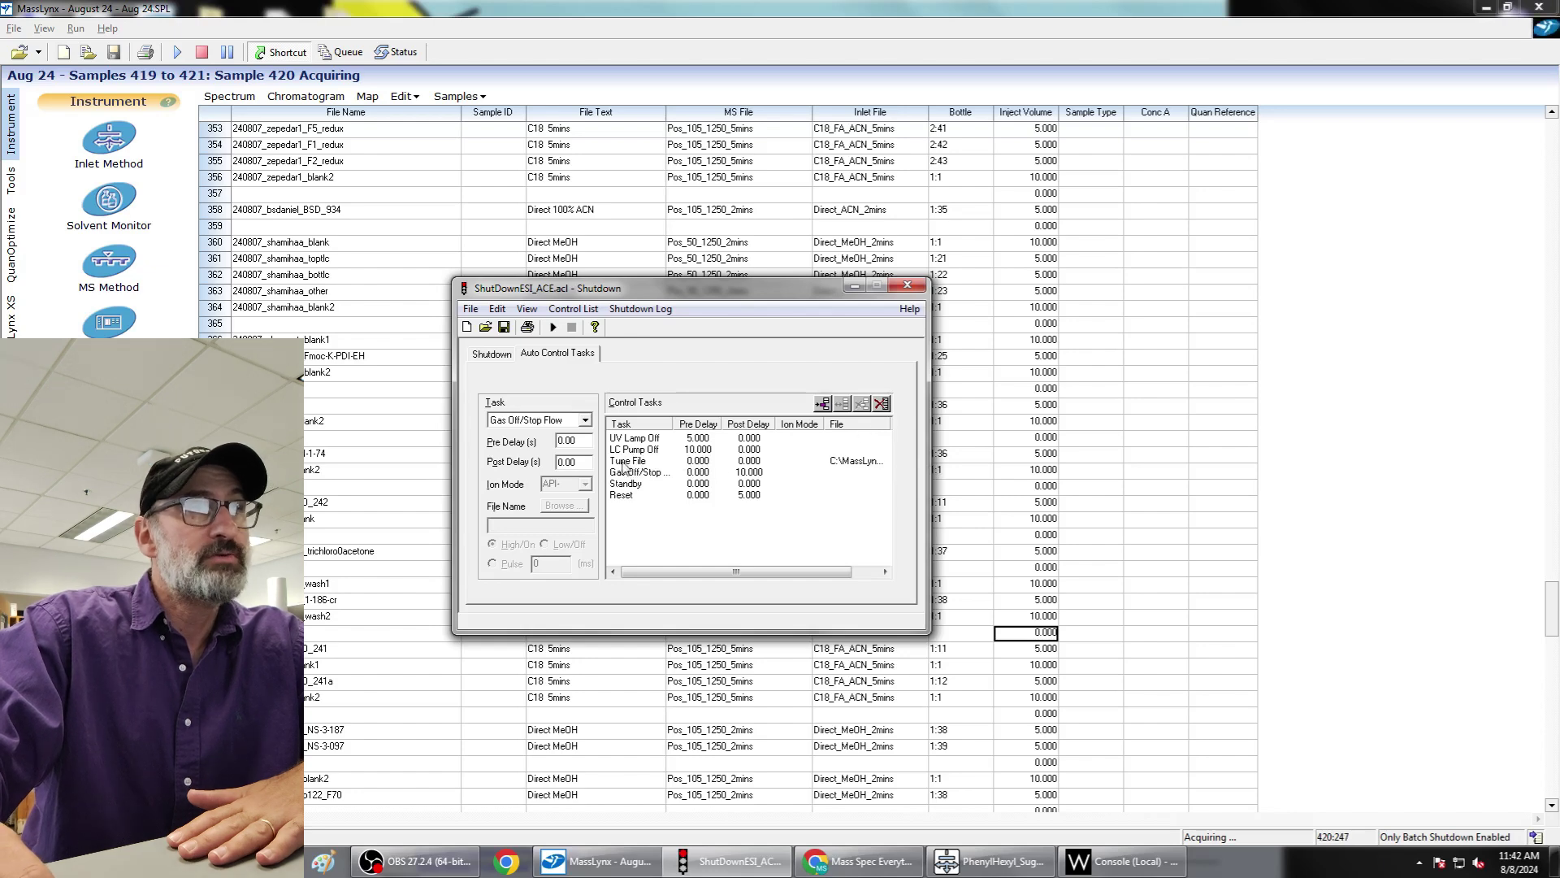
Widen the File column and inspect the Standby and Reset task settings.
click(855, 573)
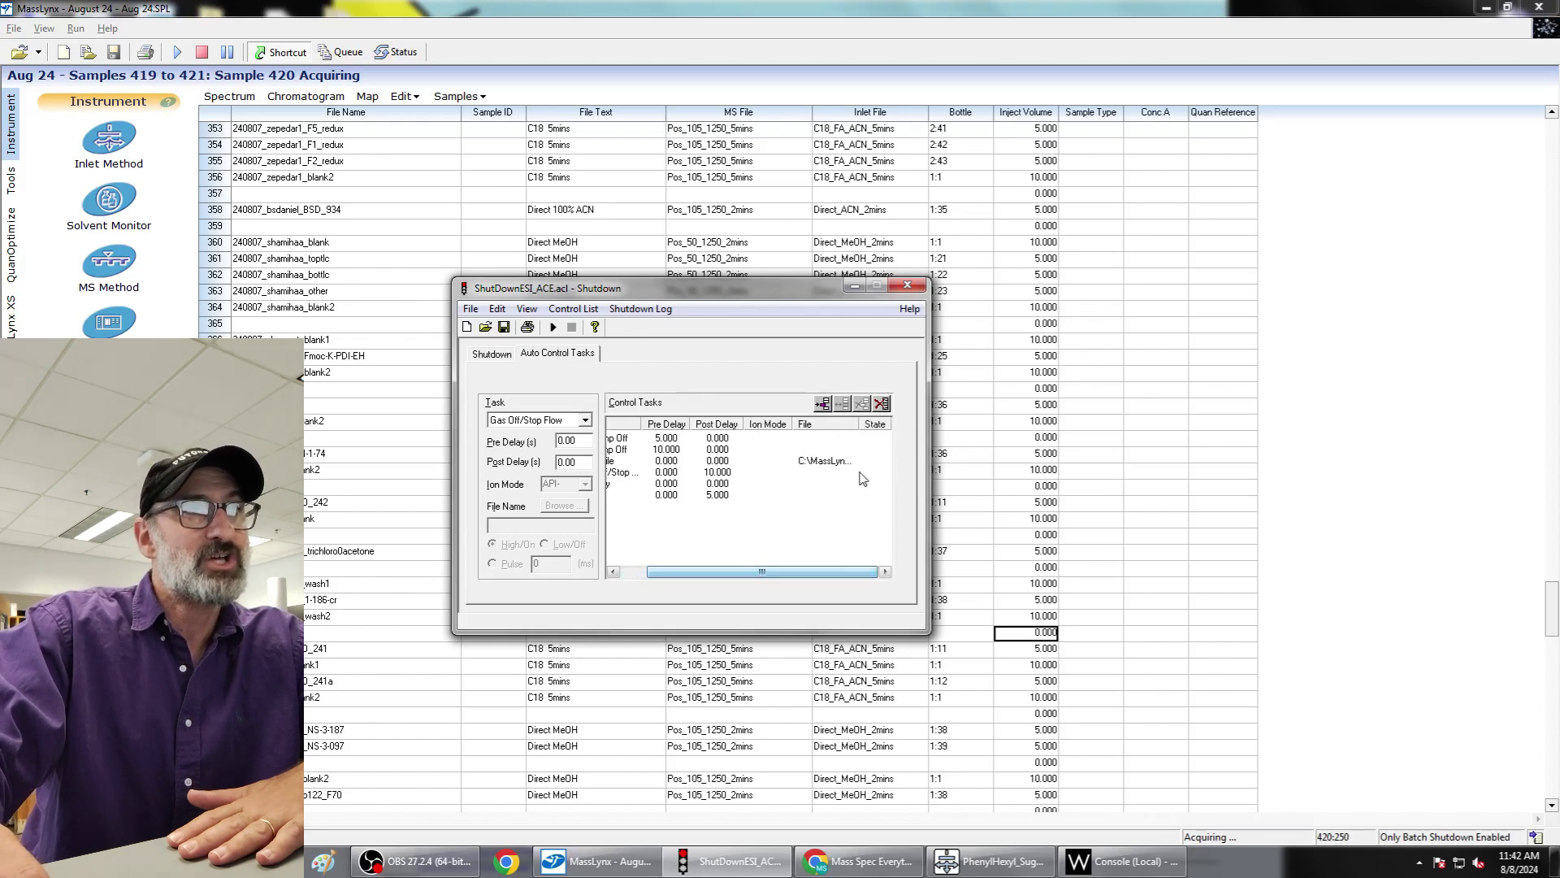
drag(860, 425, 929, 441)
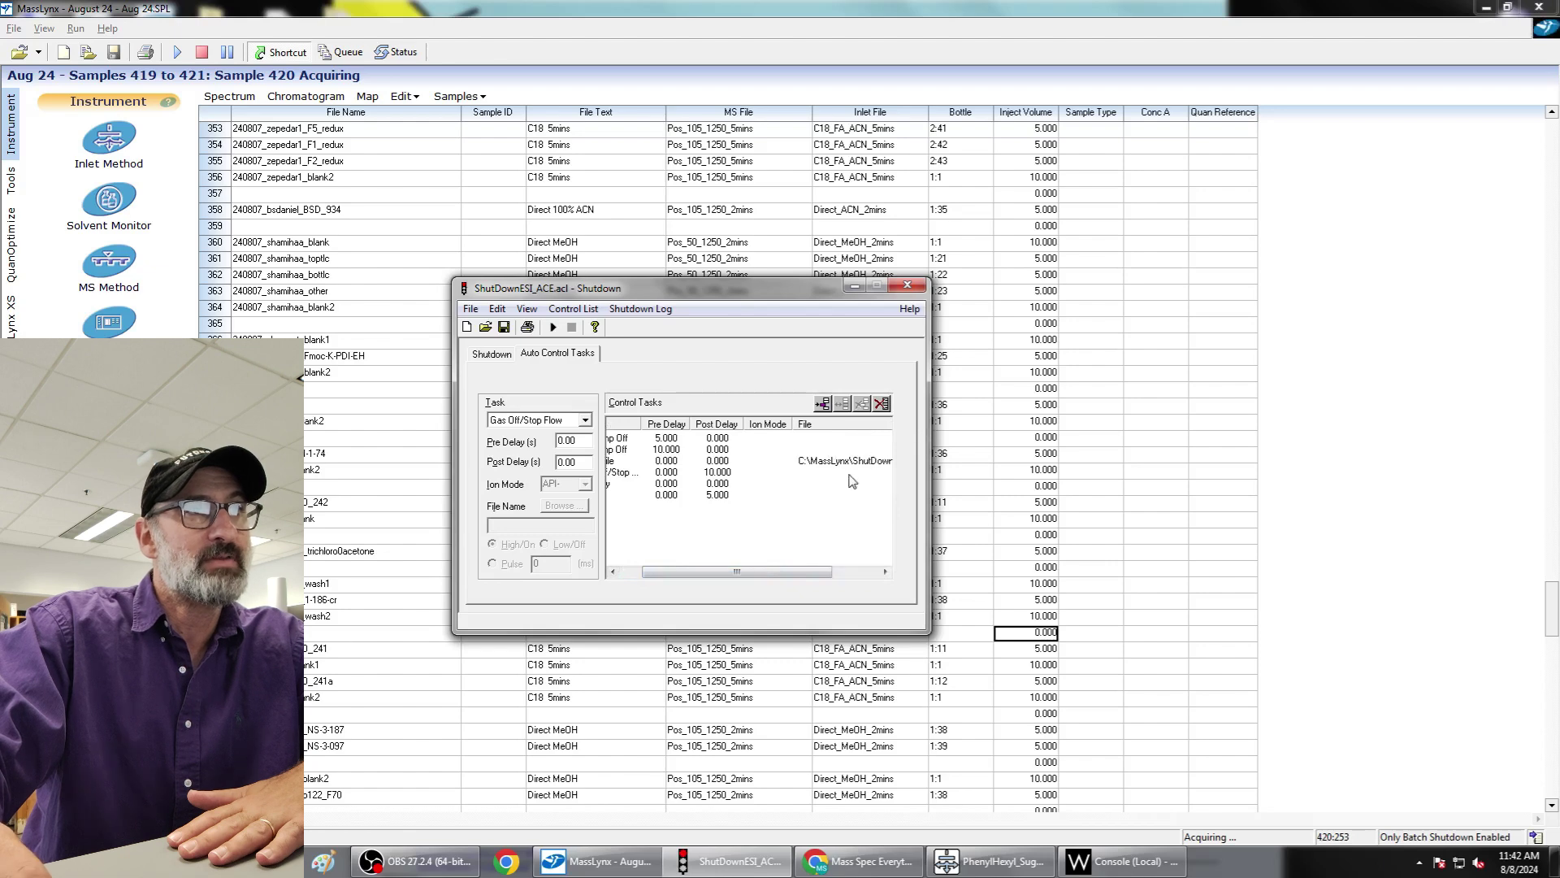
drag(794, 572, 687, 583)
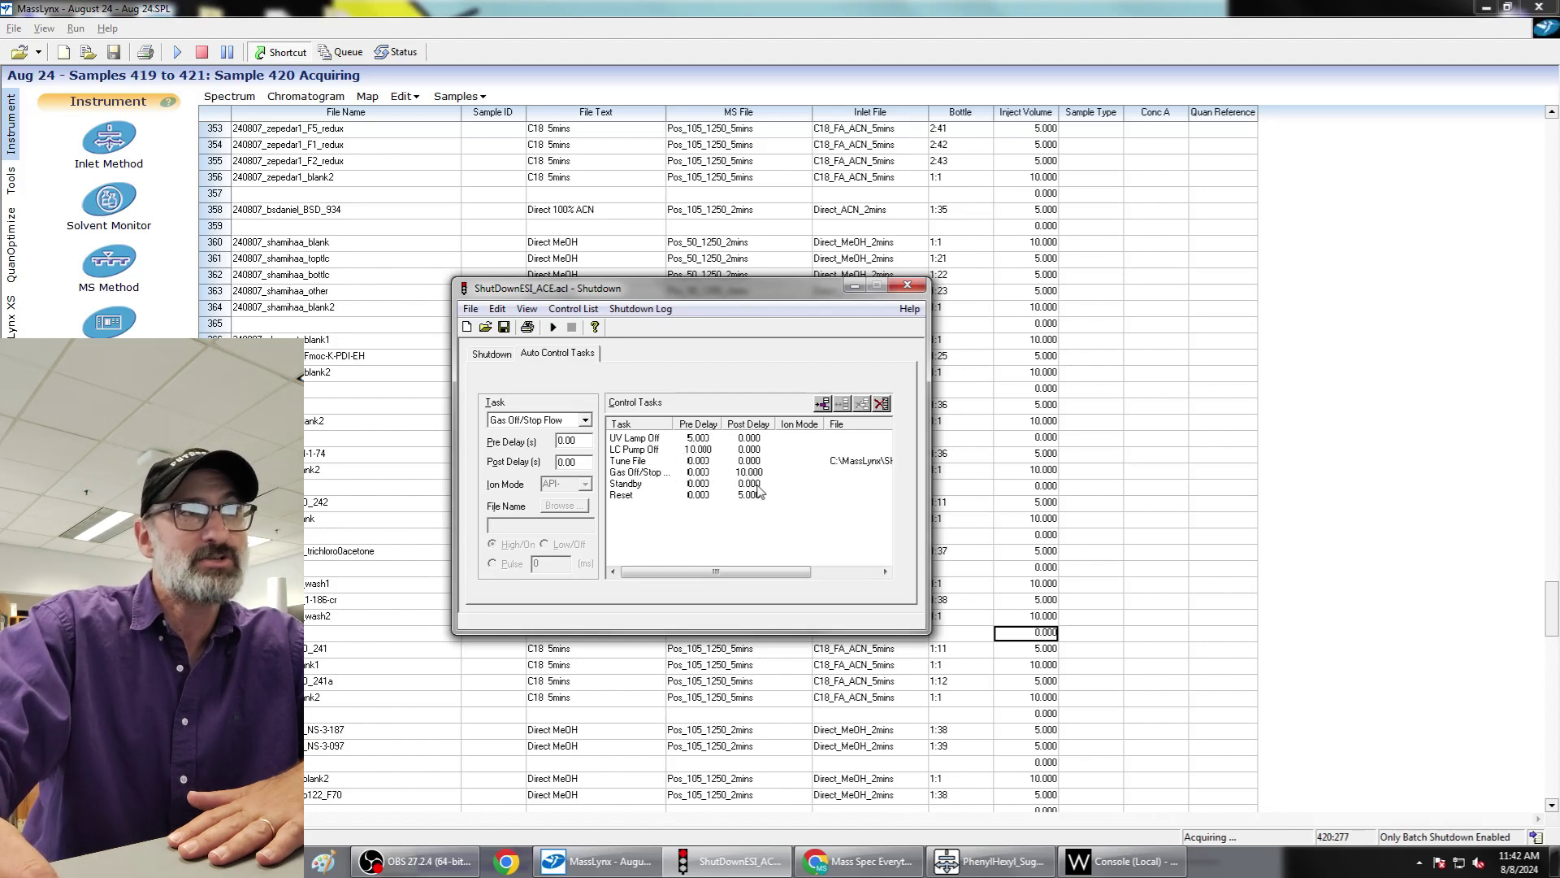
click(690, 484)
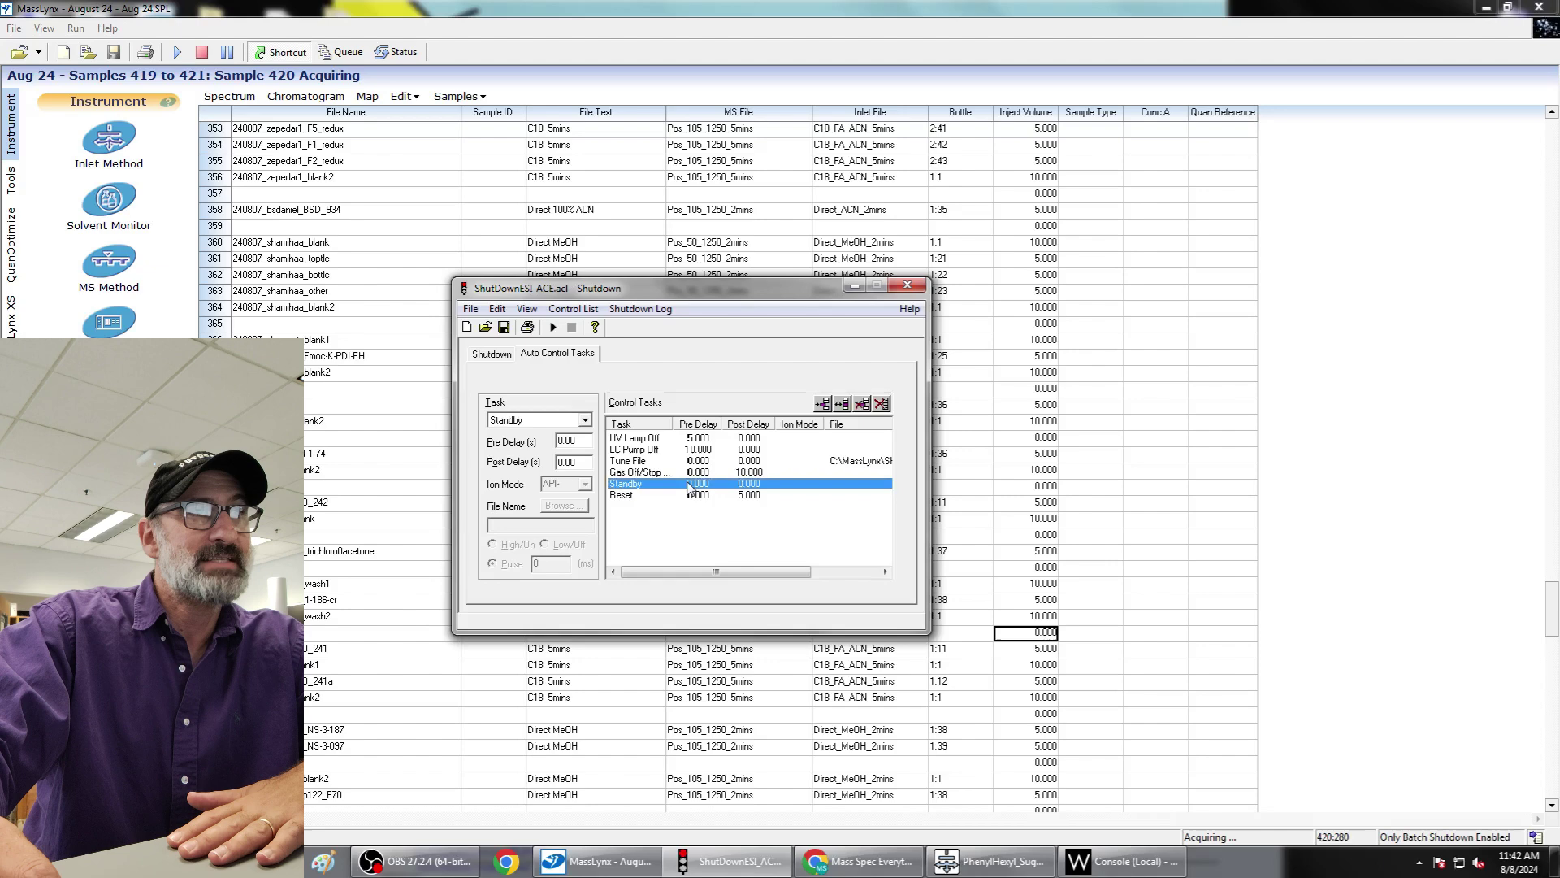
click(709, 497)
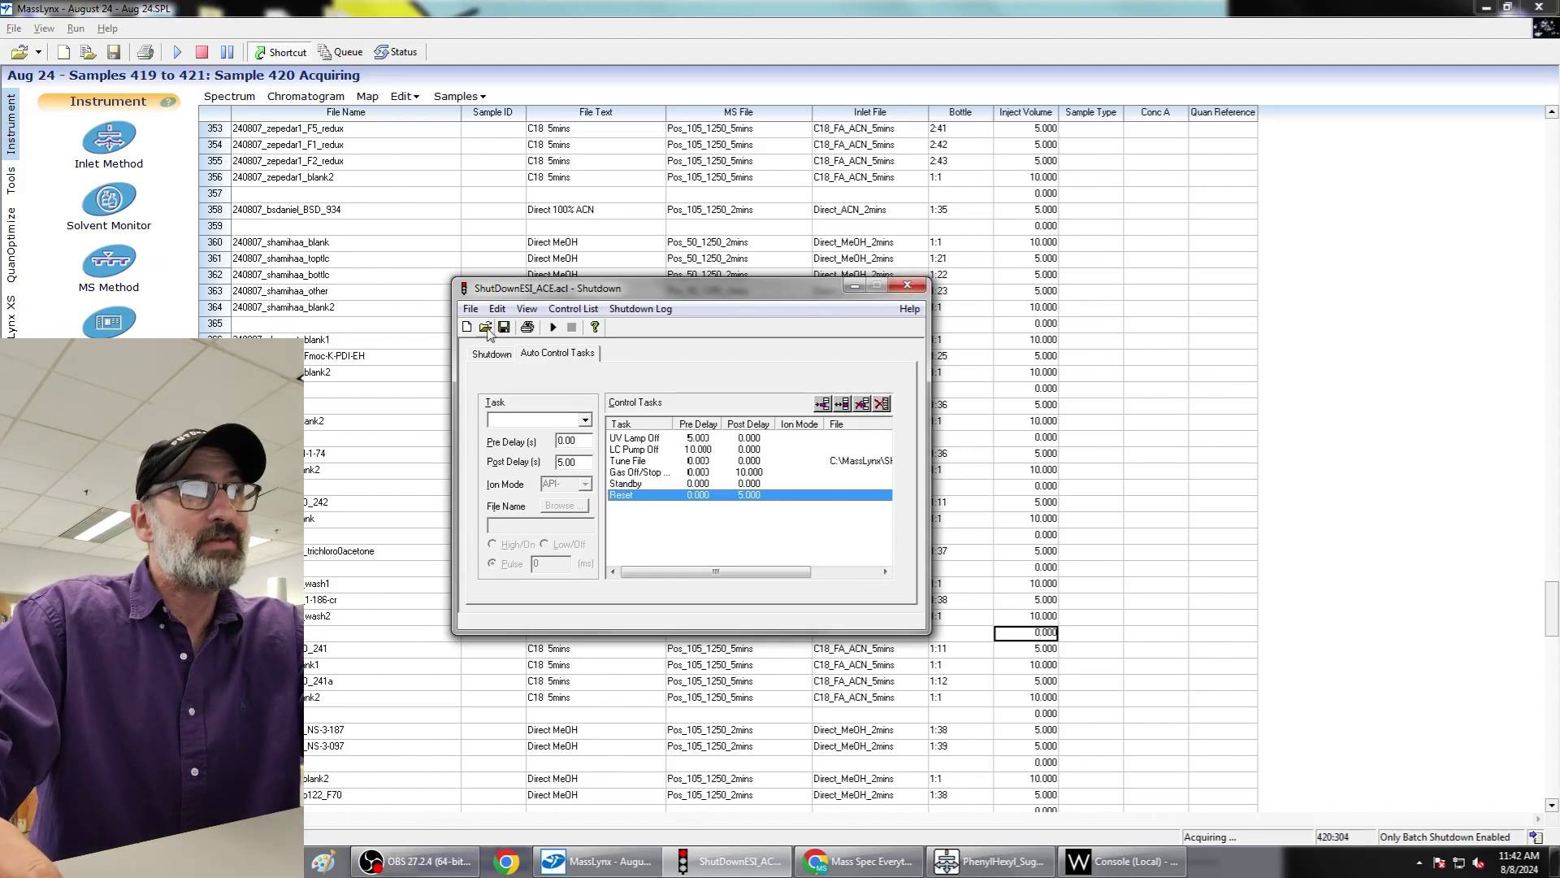
Recheck the Batch Control settings, close the Shutdown window, and select the bottle 1:39 row.
click(486, 360)
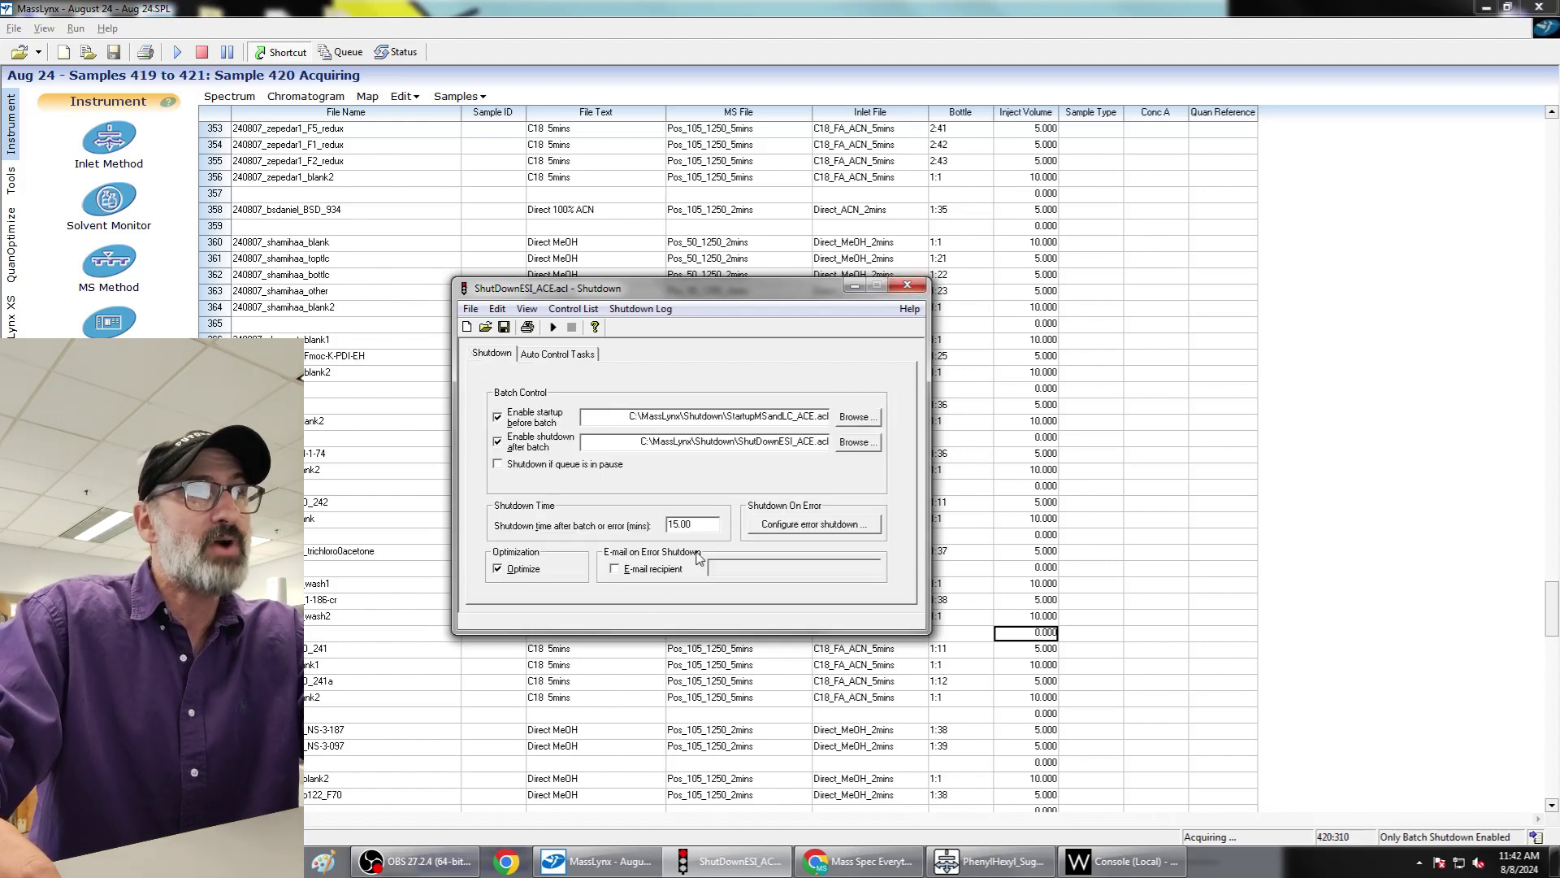
click(907, 285)
click(830, 749)
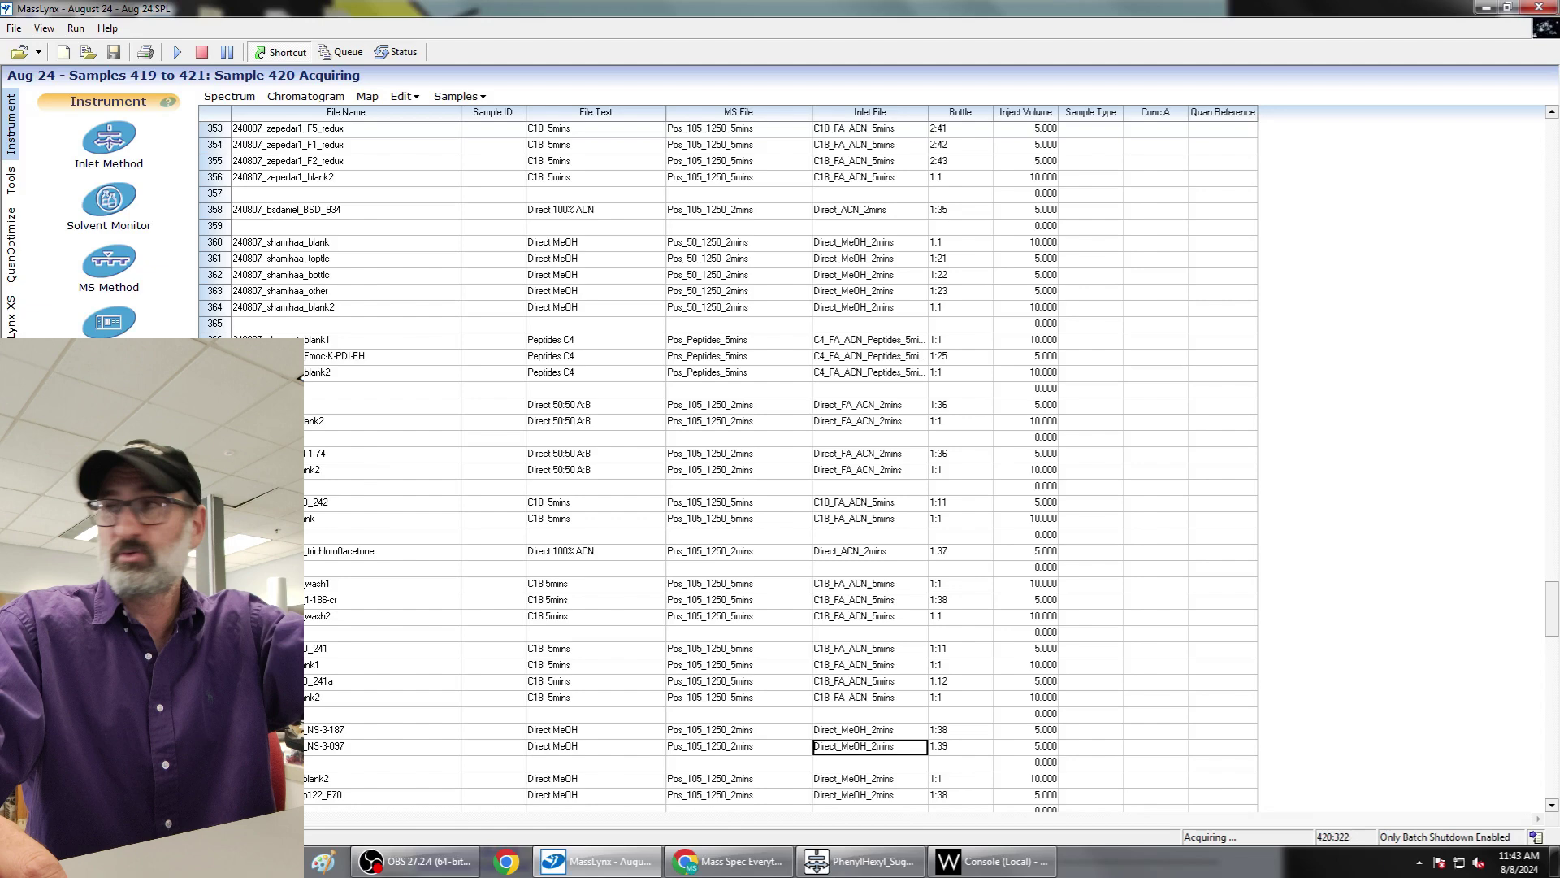
click(215, 746)
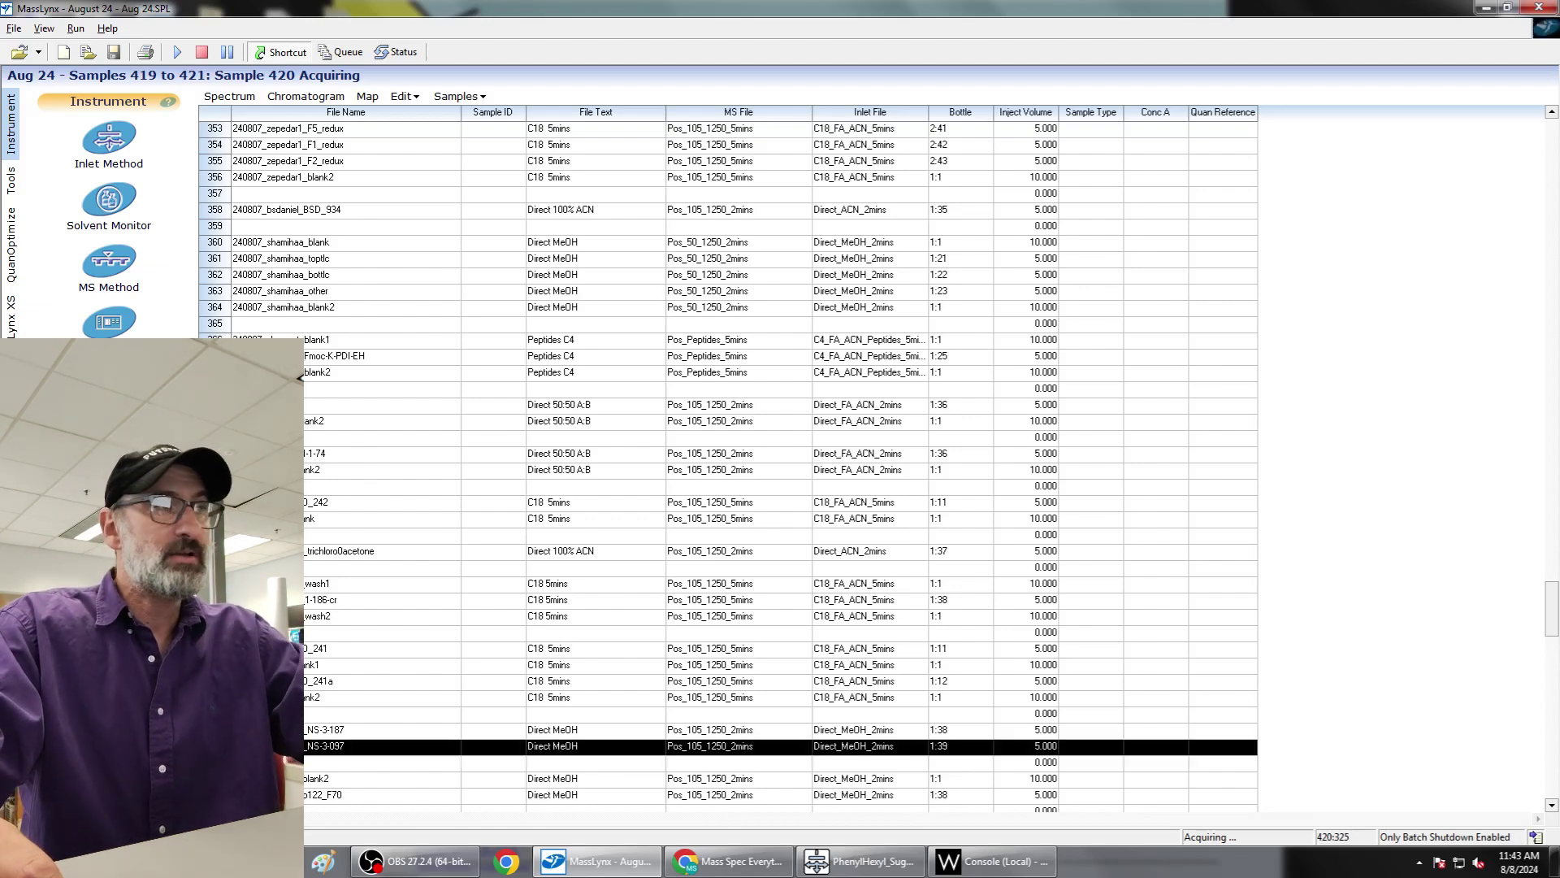